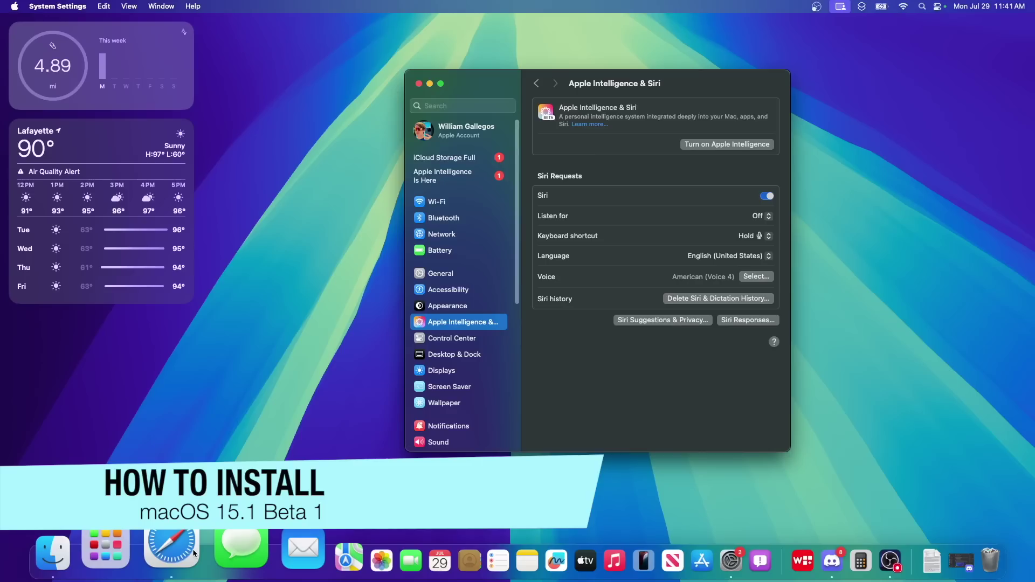
# Step: Briefly switch to Safari, then bring the System Settings window back to the front
pyautogui.click(193, 549)
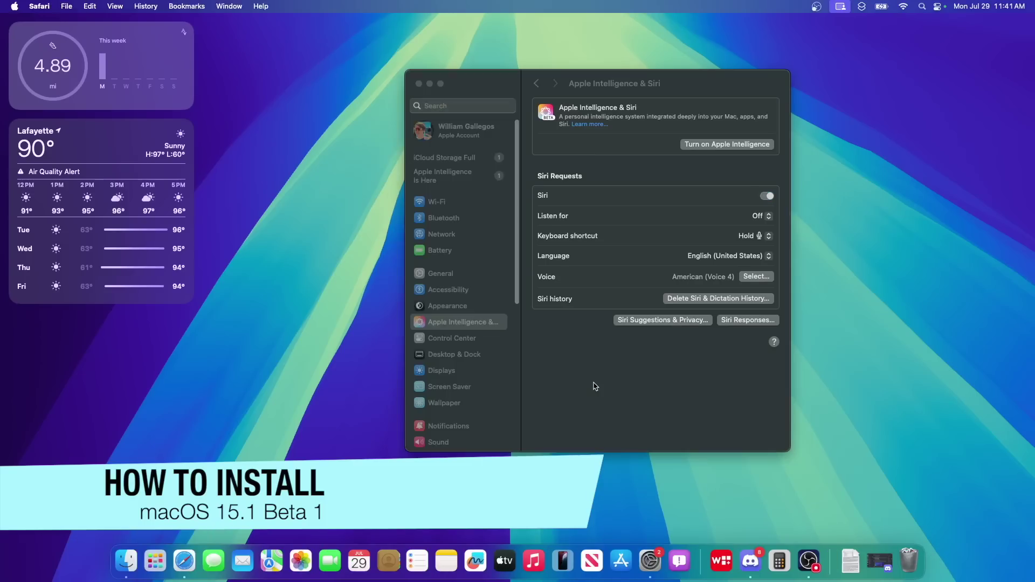
pyautogui.click(595, 386)
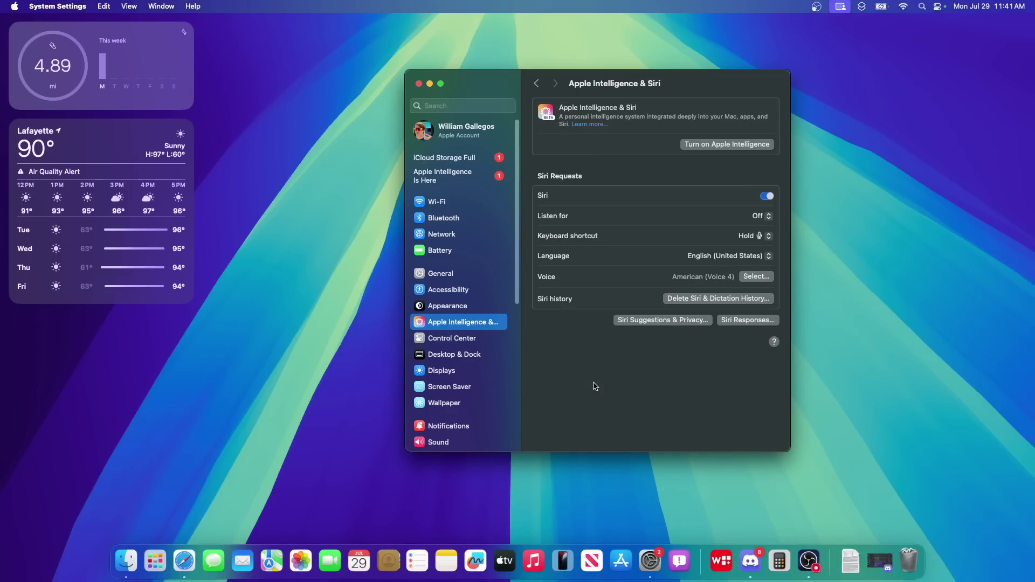
# Step: In General > Software Update, confirm Beta Updates stays on macOS Sequoia 15.1 Developer Beta
pyautogui.click(442, 275)
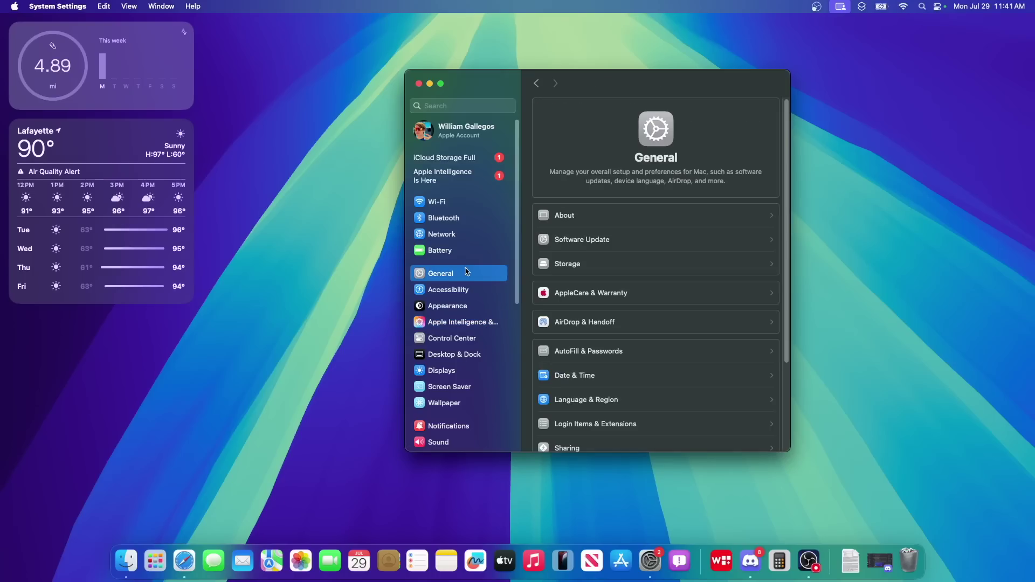
pyautogui.click(590, 238)
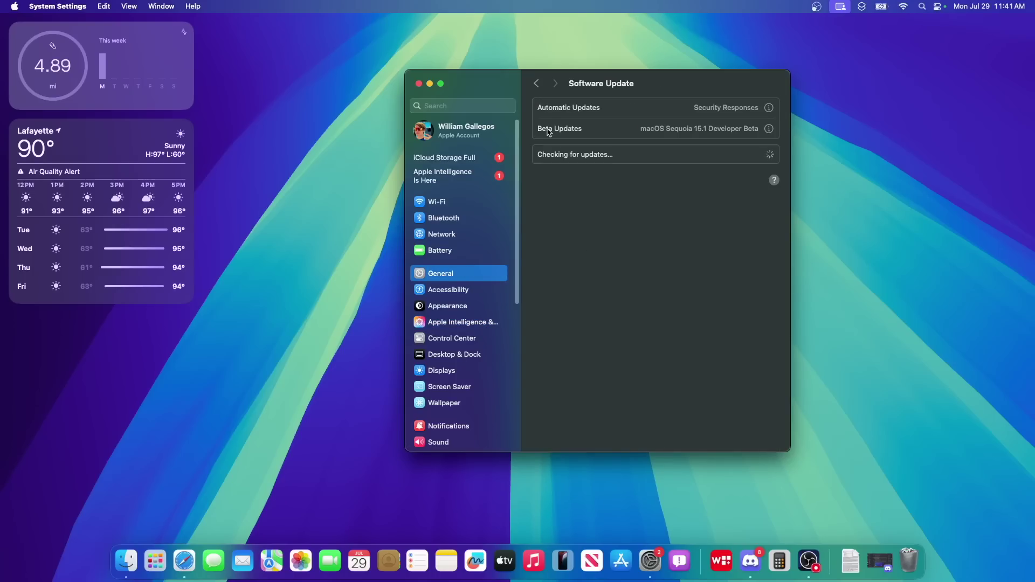
pyautogui.click(769, 128)
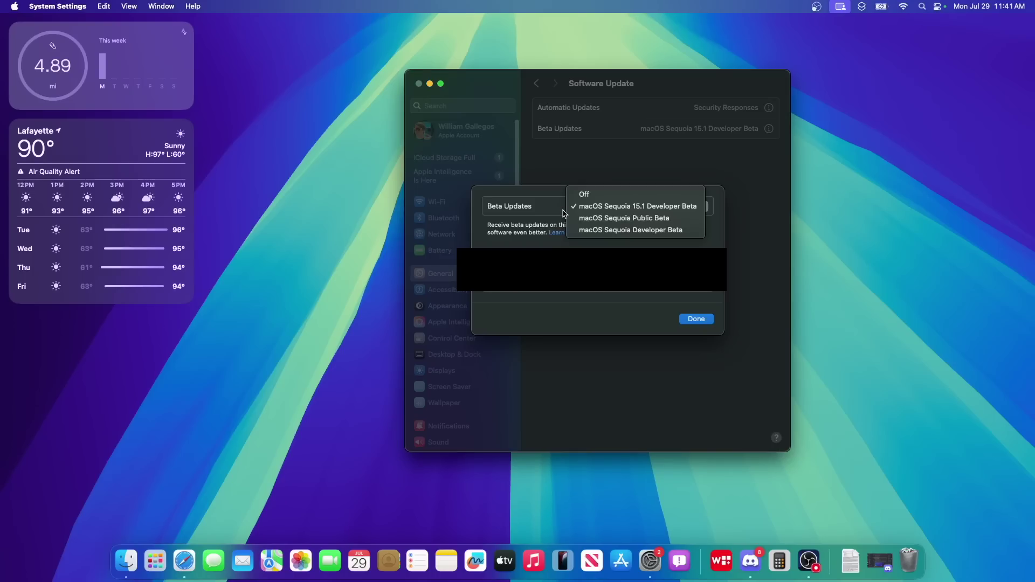
pyautogui.click(568, 214)
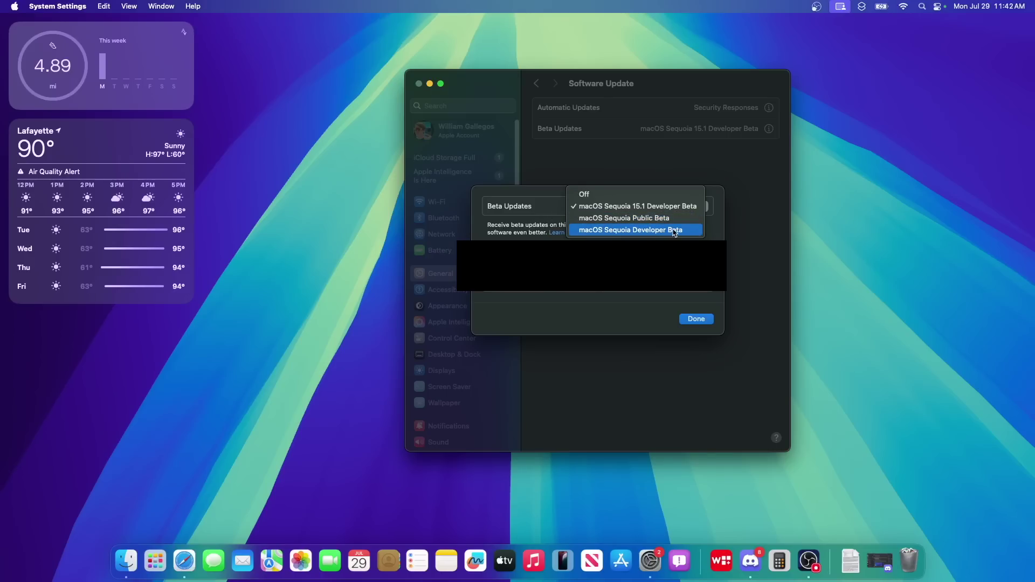
pyautogui.click(528, 220)
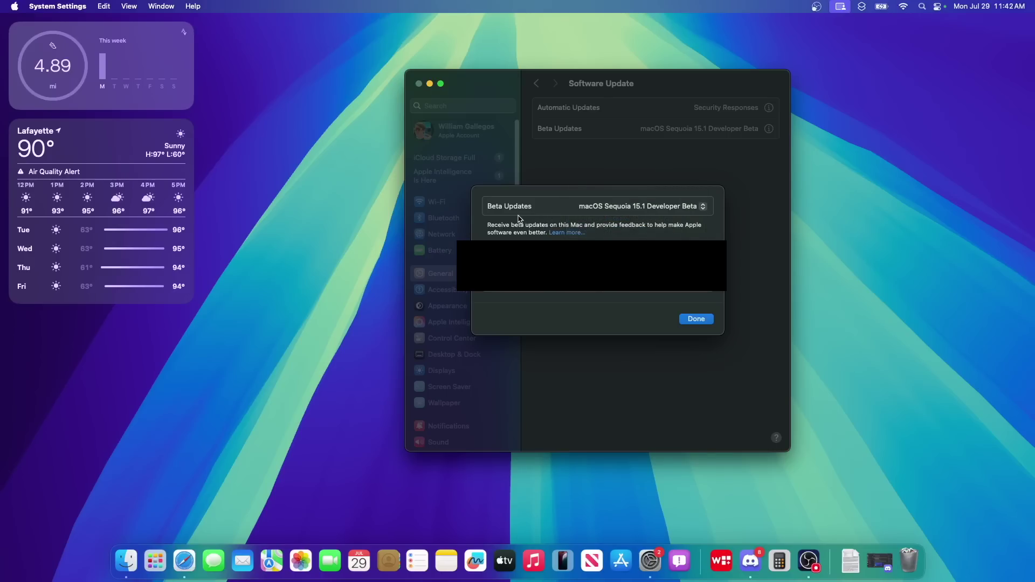
pyautogui.click(695, 319)
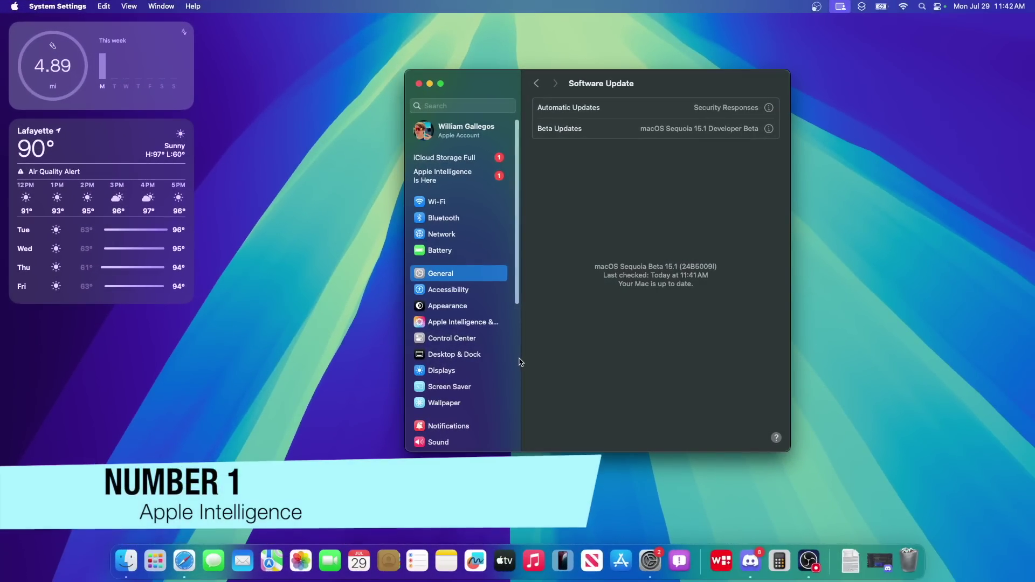
# Step: Turn on Apple Intelligence and finish the Speak to Siri and Type to Siri setup pages
pyautogui.click(473, 322)
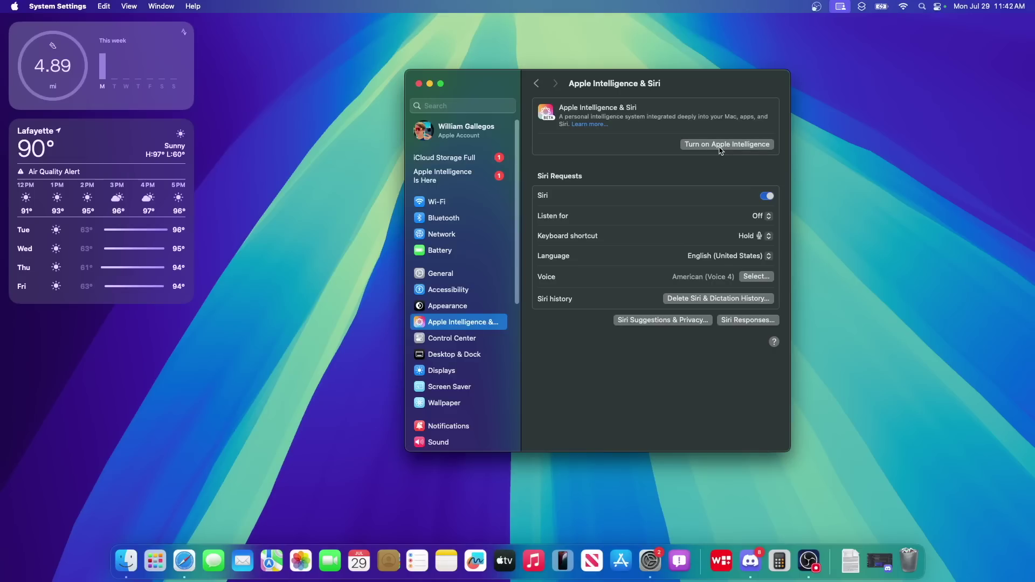
pyautogui.click(722, 150)
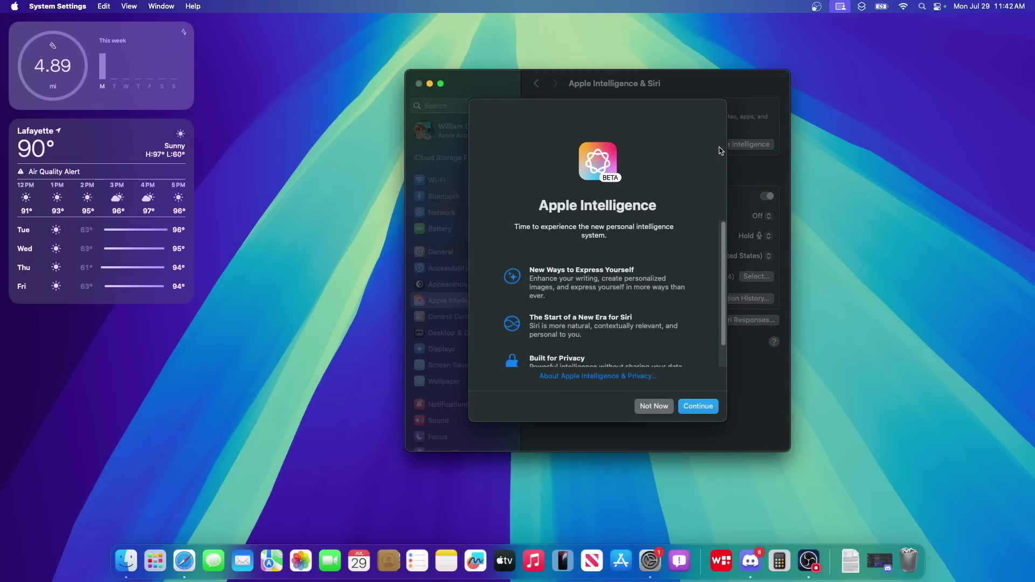
pyautogui.scroll(-2, 627, 323)
pyautogui.click(702, 409)
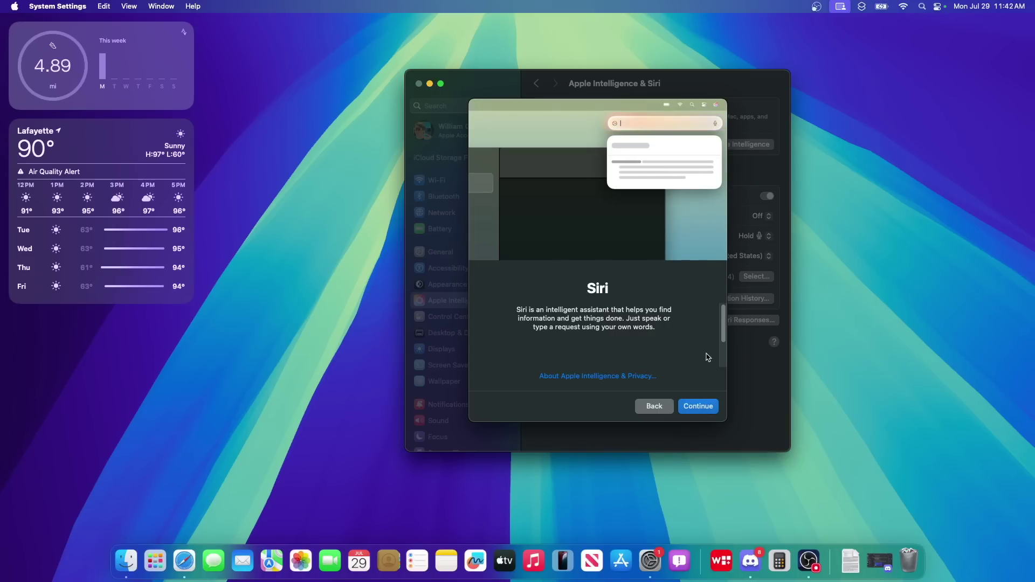
pyautogui.click(701, 407)
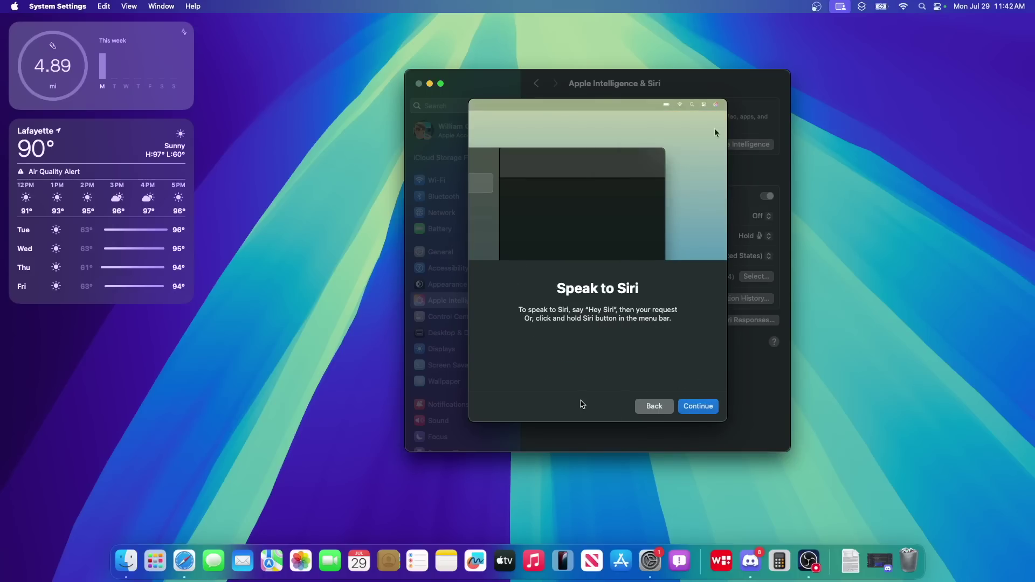
pyautogui.click(703, 406)
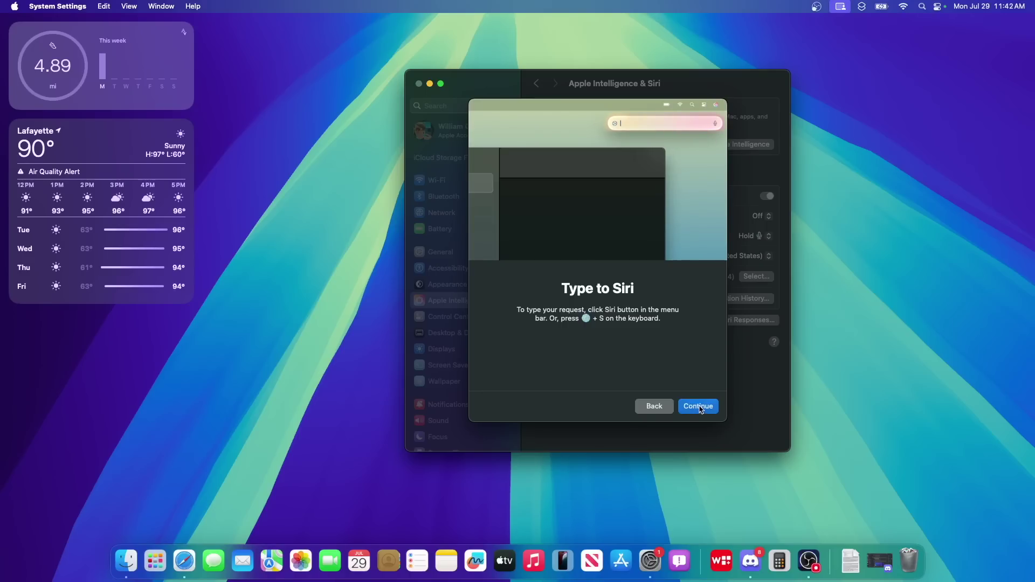
pyautogui.click(700, 408)
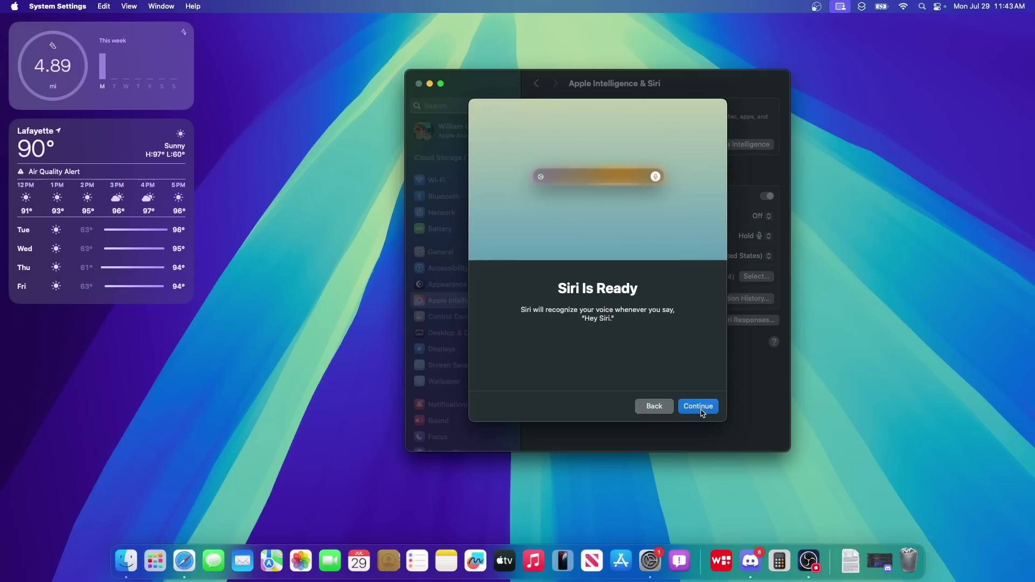
pyautogui.click(701, 409)
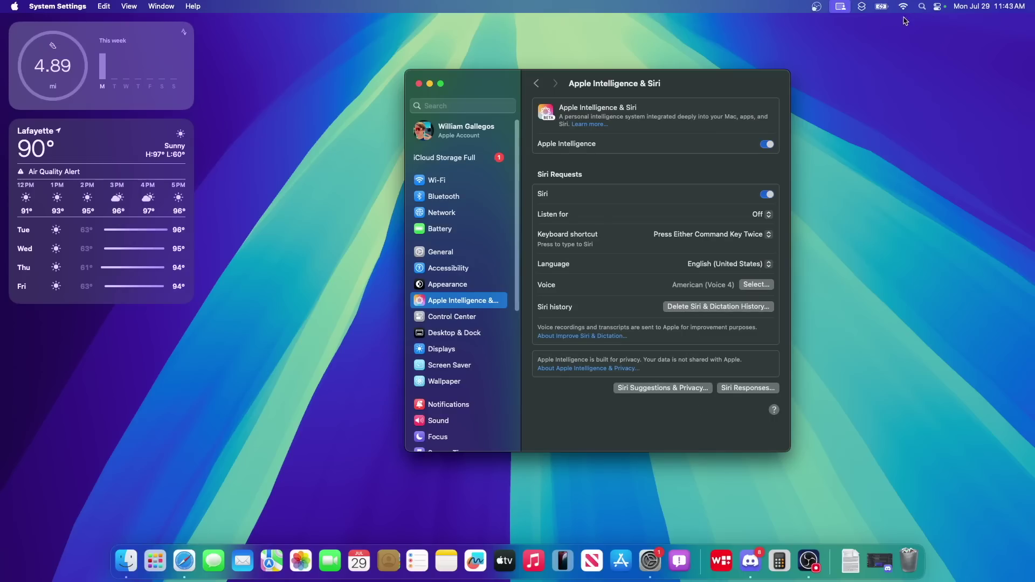
# Step: Set Siri to Show in Menu Bar in Control Center settings, then quit System Settings
pyautogui.scroll(-1, 460, 373)
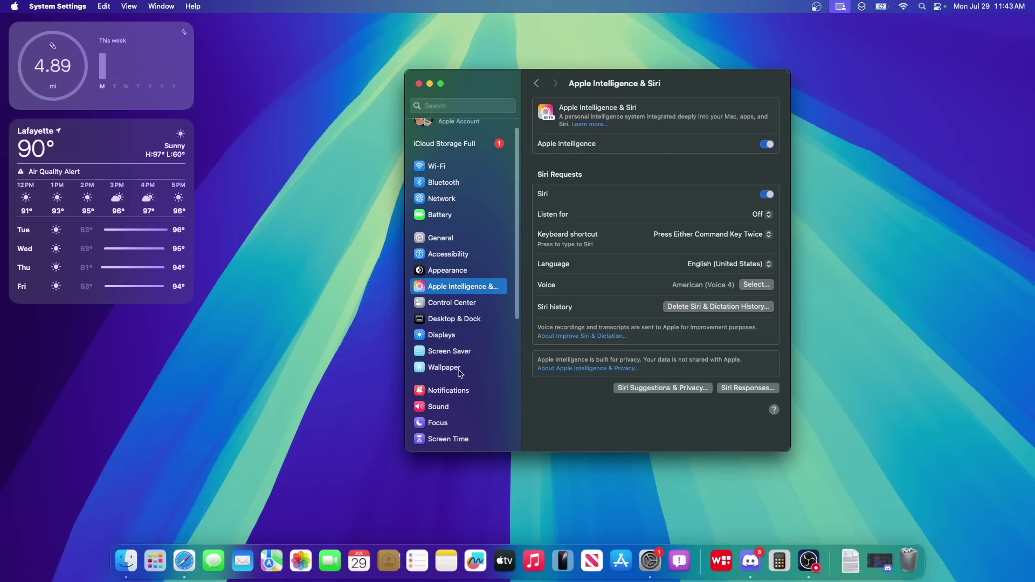
pyautogui.click(476, 303)
pyautogui.scroll(-10, 685, 393)
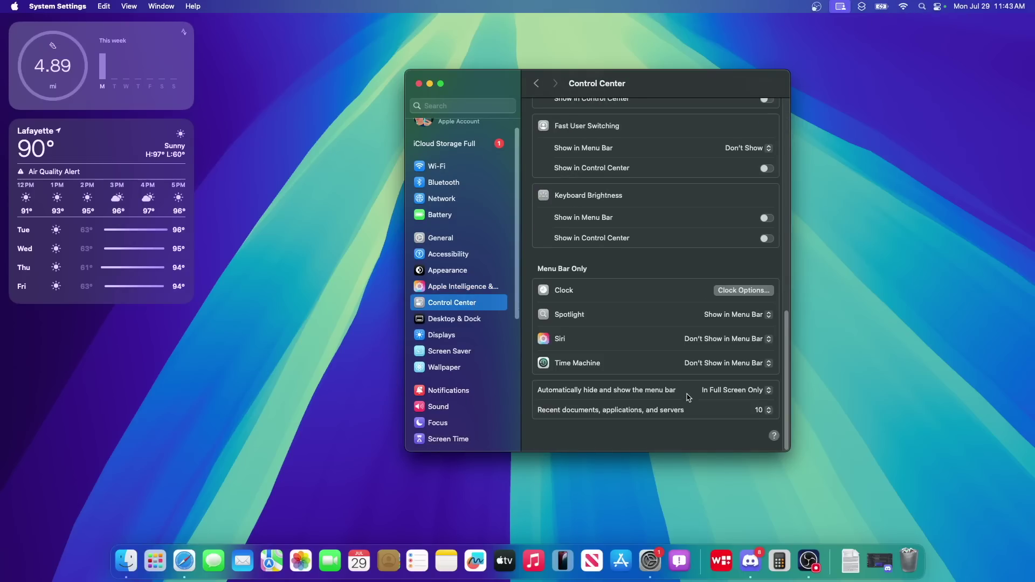
pyautogui.click(724, 339)
pyautogui.click(726, 353)
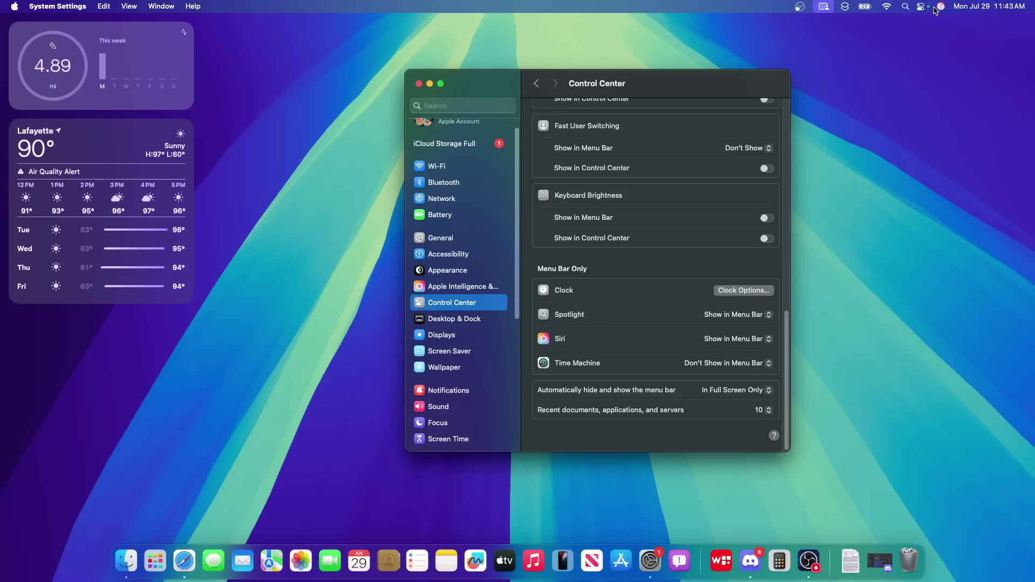
pyautogui.press('super+q')
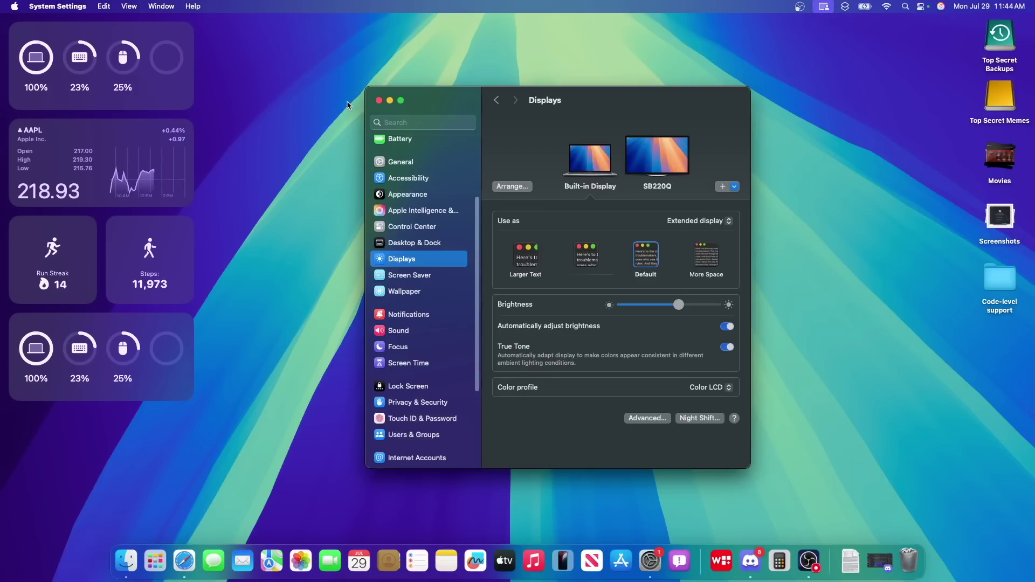
# Step: Close System Settings, then open and dismiss the Type to Siri box from the menu bar
pyautogui.click(378, 100)
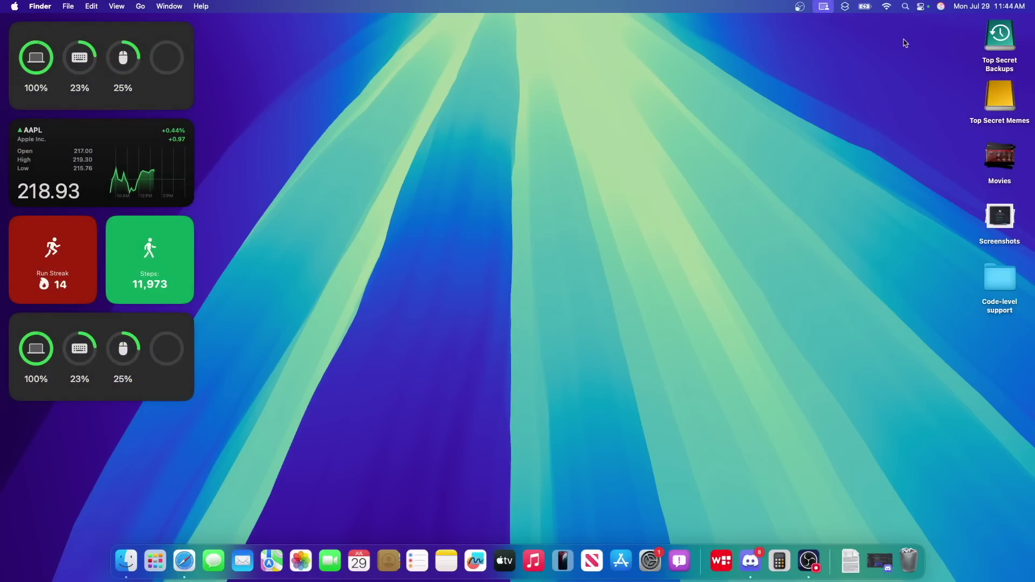
pyautogui.click(941, 6)
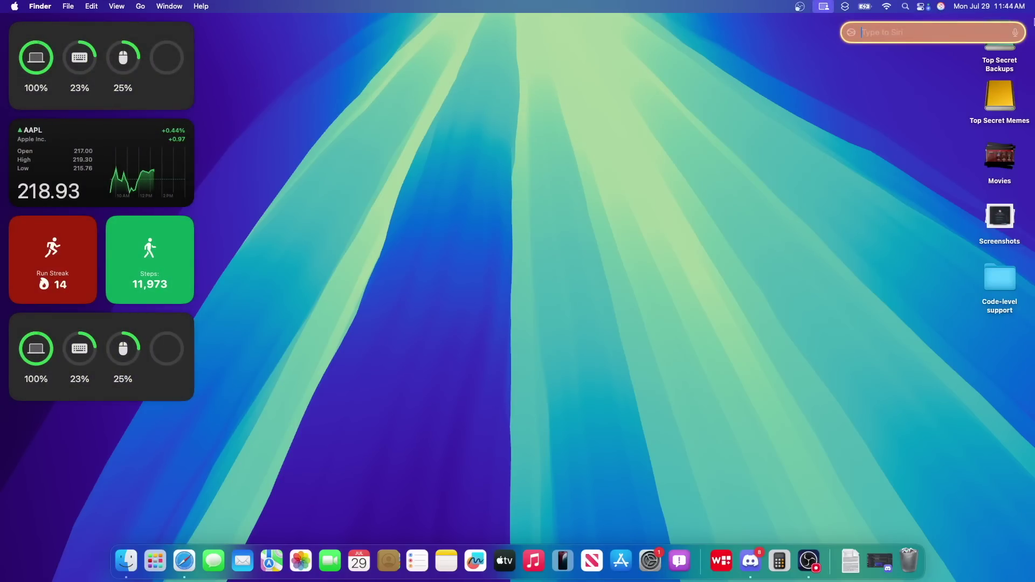
pyautogui.click(820, 57)
# Step: Summon Type to Siri twice with the Command key shortcut, dismissing it each time
pyautogui.press('super')
pyautogui.press('super')
pyautogui.click(687, 353)
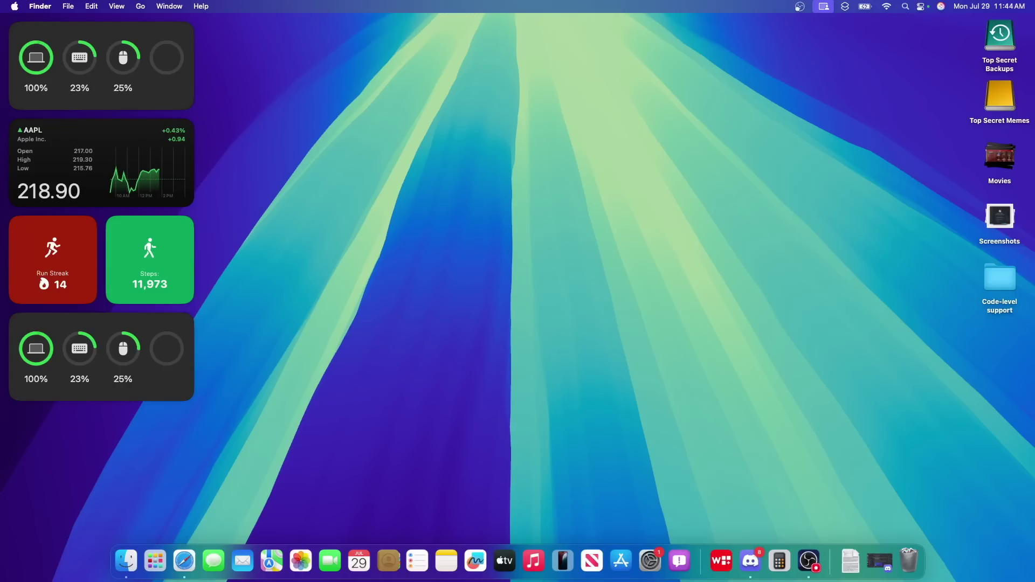
pyautogui.press('super')
pyautogui.press('super')
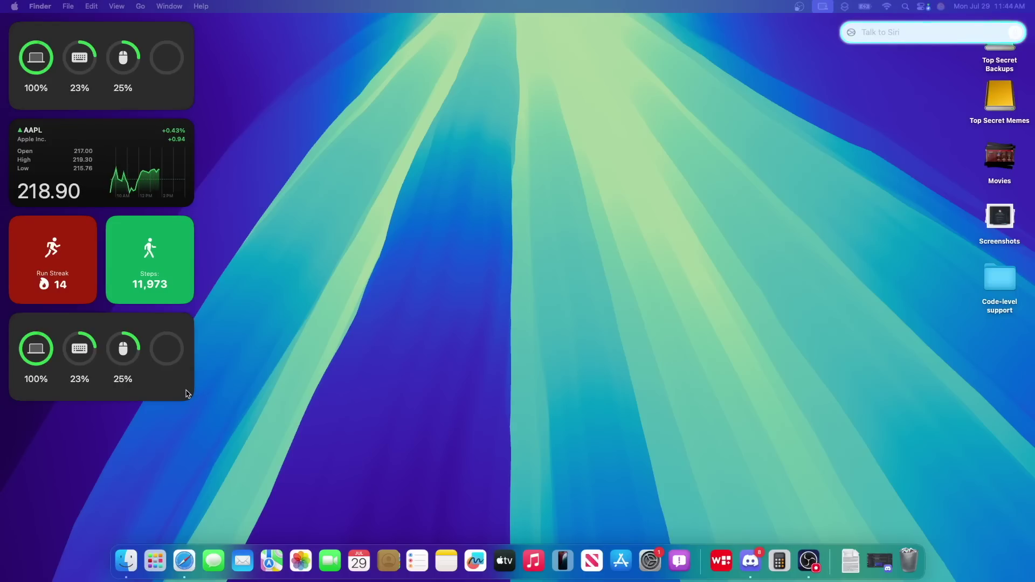
pyautogui.press('Escape')
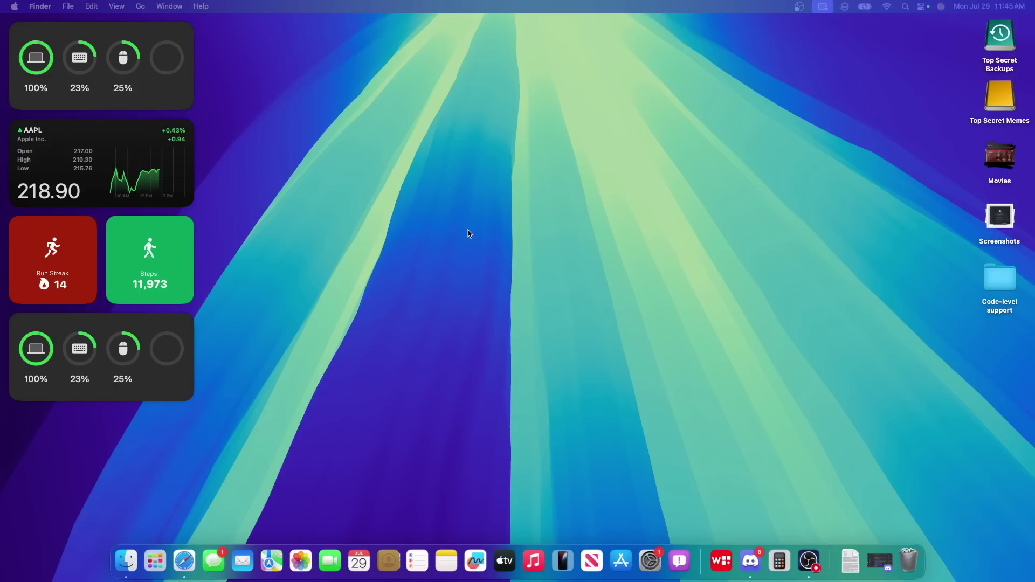
# Step: Bring up the redesigned emoji picker, with stickers shown above the emoji grid
pyautogui.moveTo(401, 184); pyautogui.dragTo(619, 284)
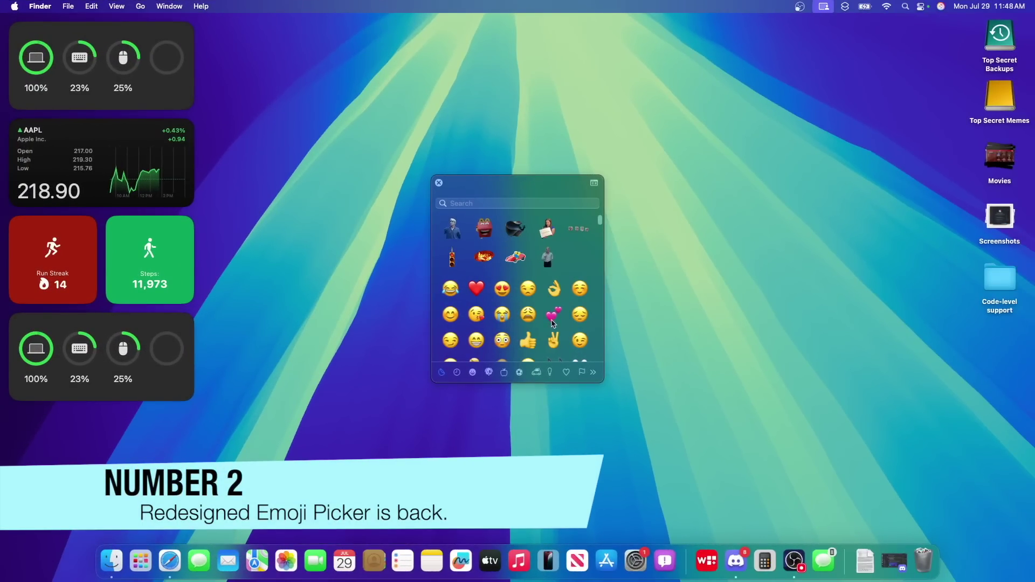
# Step: Scroll the emoji grid, view the Symbols section, then return to Frequently Used emoji
pyautogui.scroll(-10, 601, 247)
pyautogui.scroll(10, 601, 247)
pyautogui.click(593, 372)
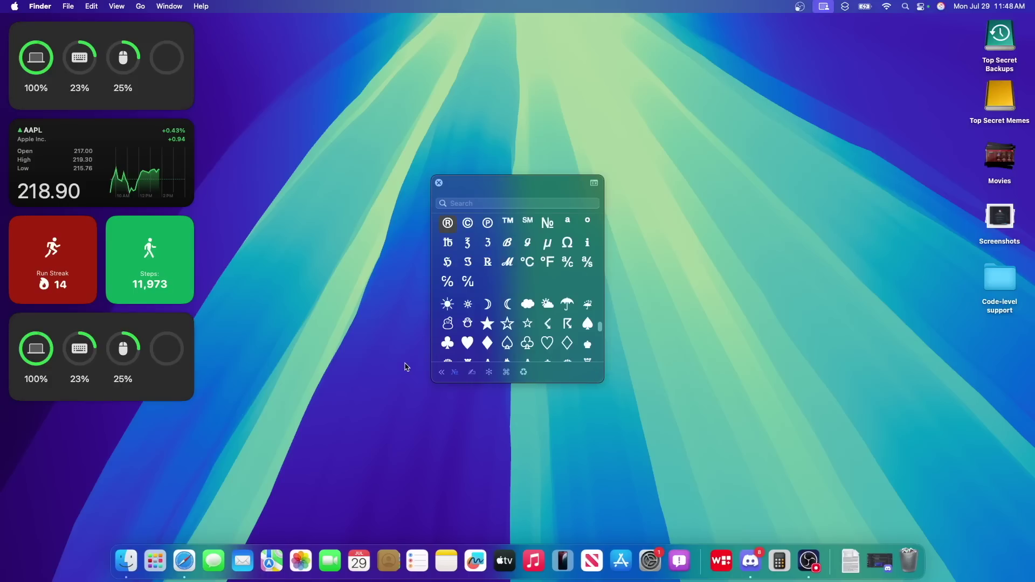
pyautogui.click(440, 372)
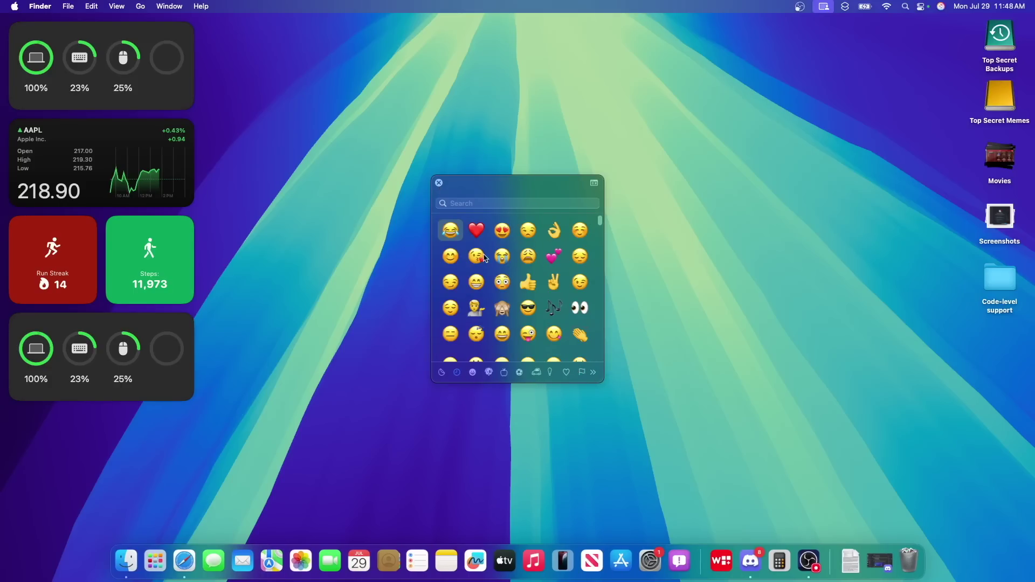
pyautogui.scroll(-5, 501, 281)
pyautogui.scroll(5, 515, 307)
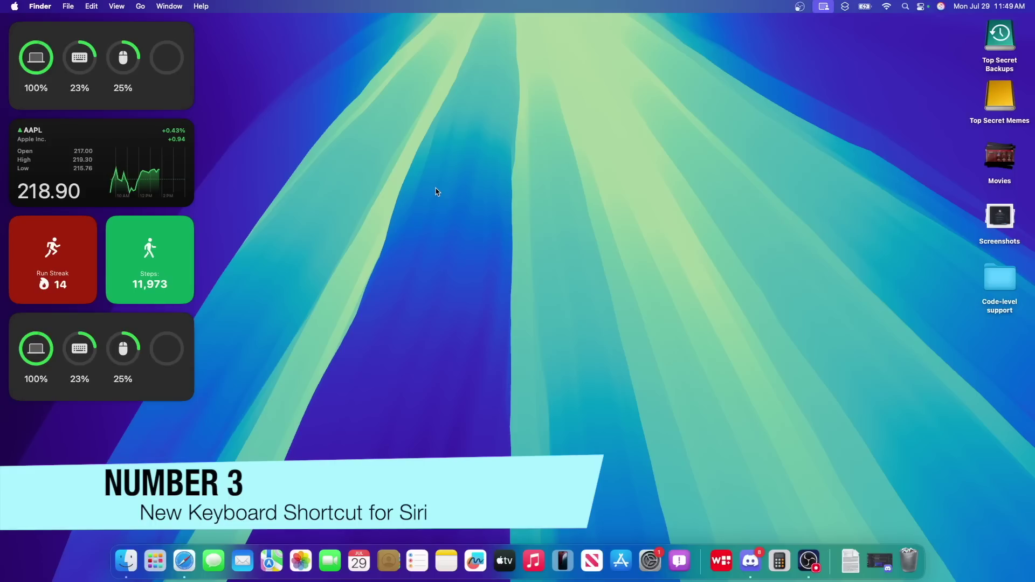
# Step: Summon Type to Siri with the Command key, dismiss it with Escape, and summon it again
pyautogui.press('super')
pyautogui.press('super')
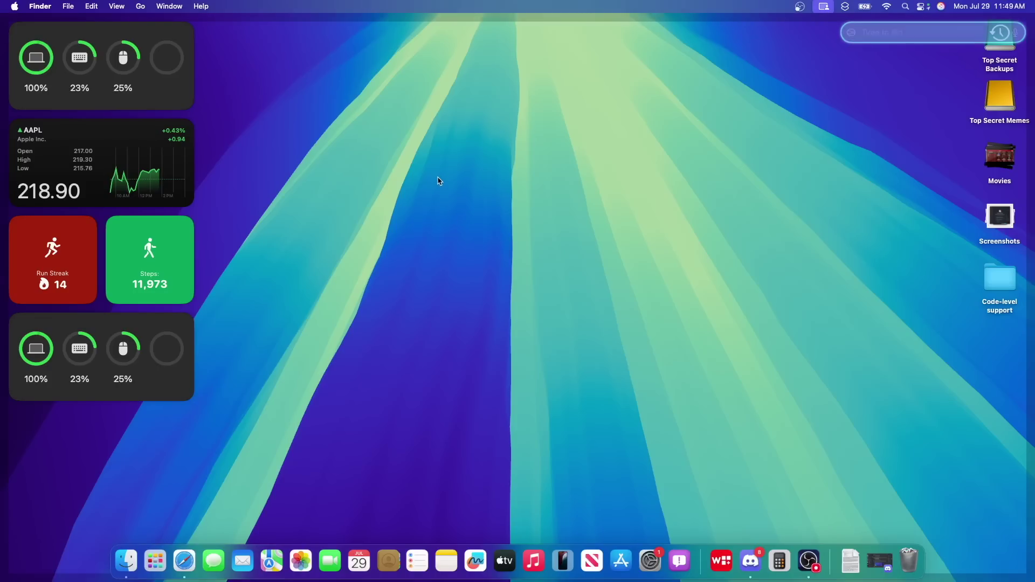
pyautogui.press('Escape')
pyautogui.press('super')
pyautogui.press('super')
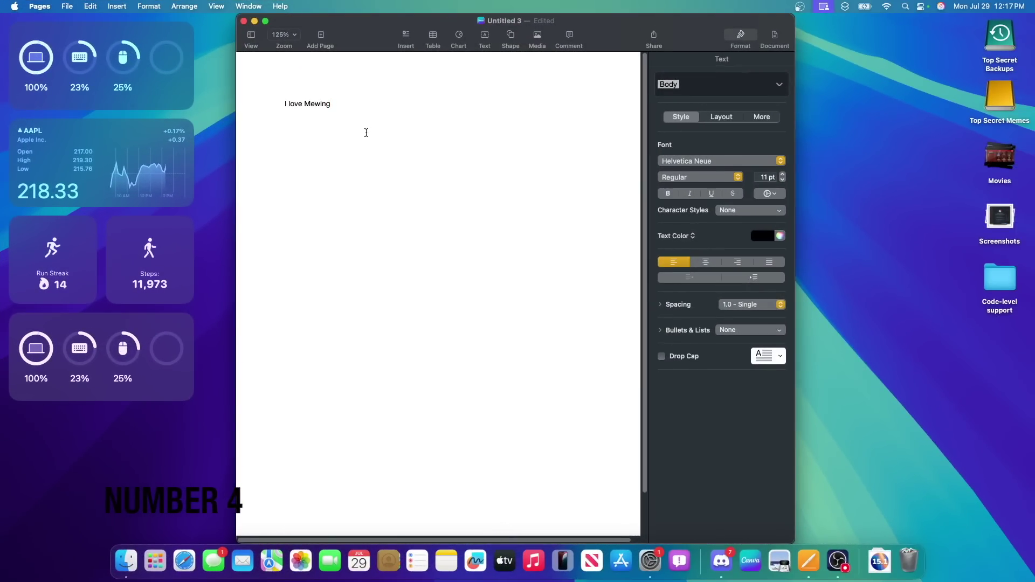
# Step: Use Writing Tools Rewrite to replace 'I love Mewing' with 'I absolutely adore Mewing!'
pyautogui.press('super+a')
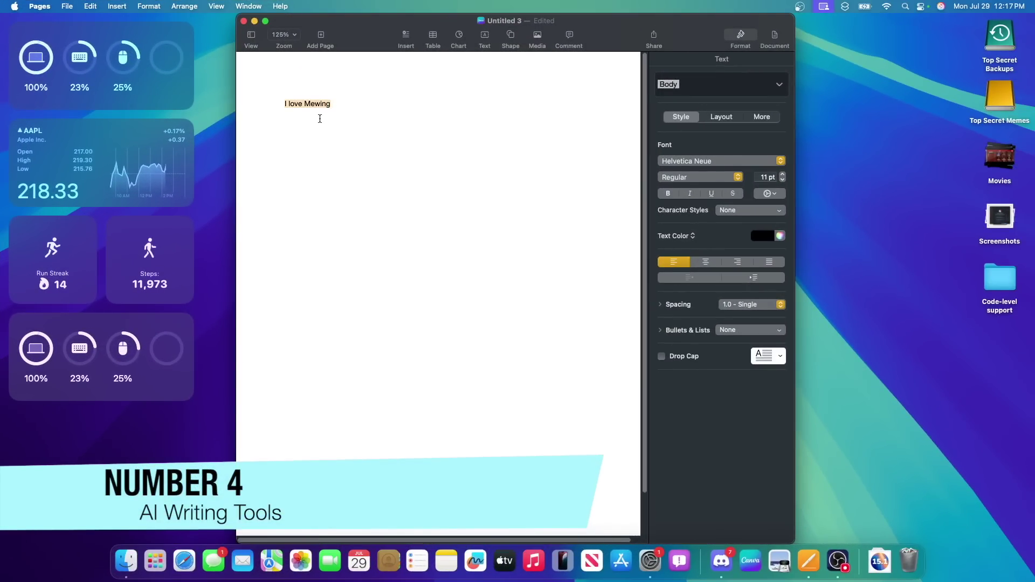
pyautogui.rightClick(297, 111)
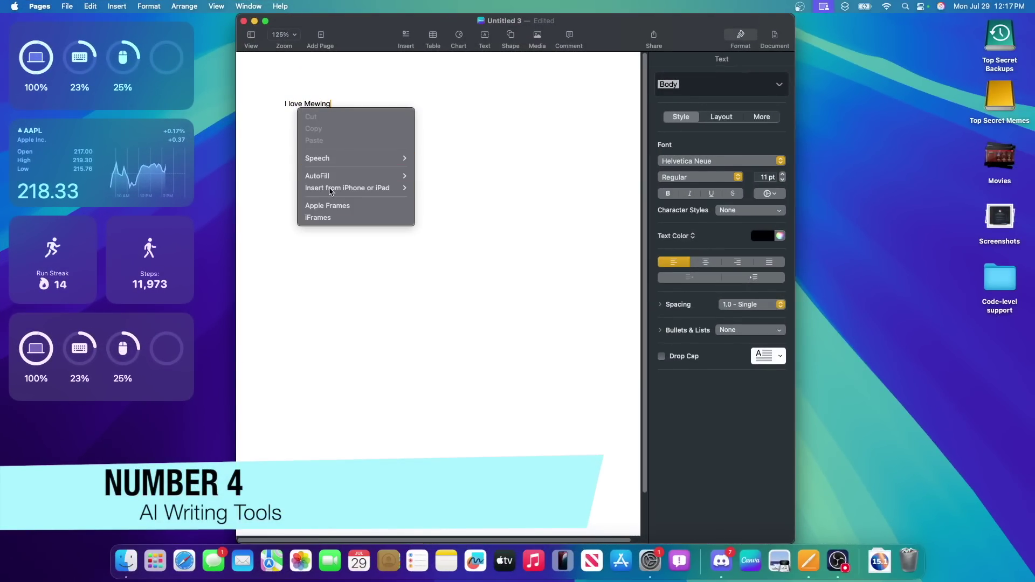
pyautogui.click(306, 104)
pyautogui.rightClick(306, 104)
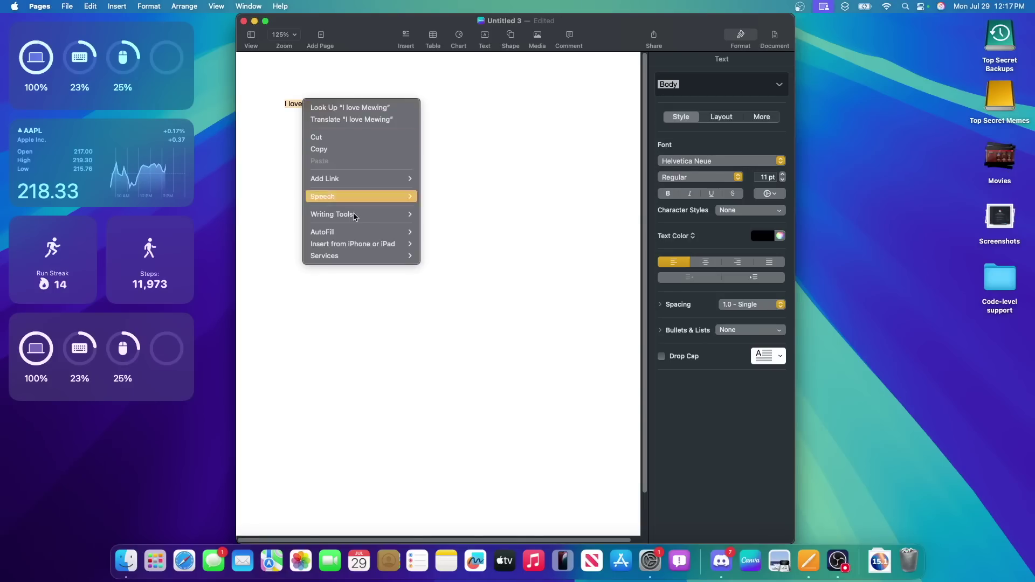
pyautogui.moveTo(361, 222)
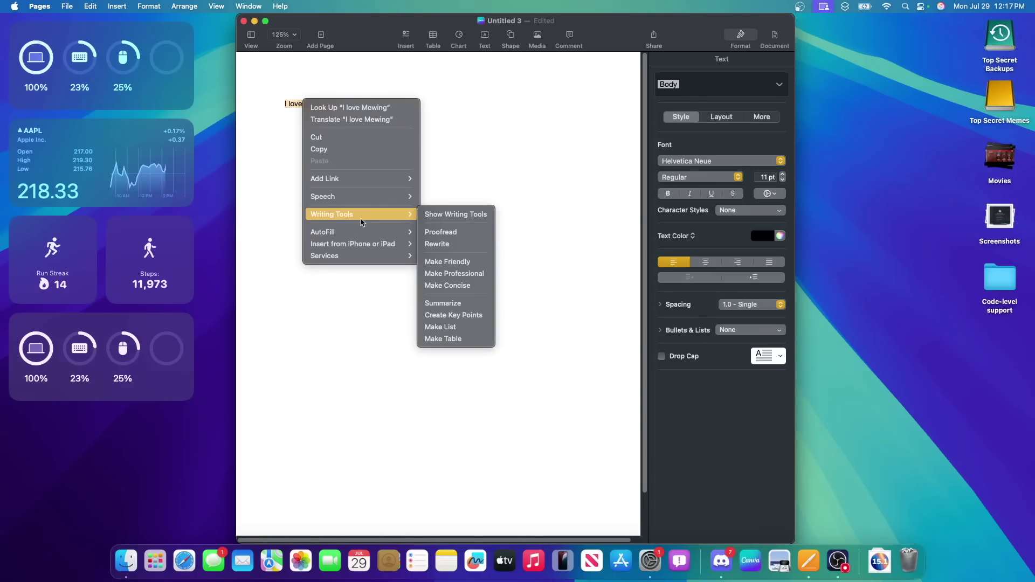
pyautogui.click(448, 242)
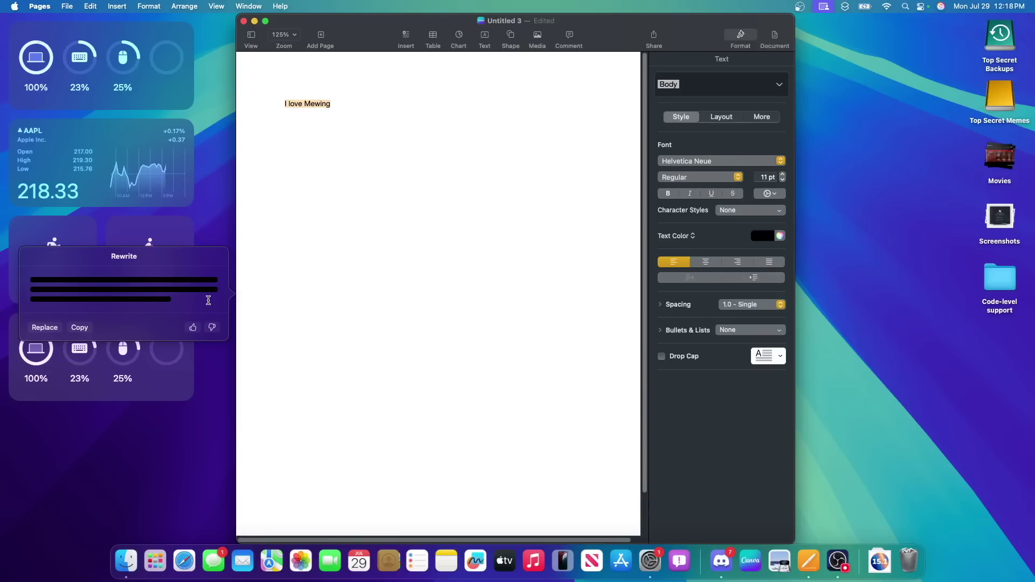
pyautogui.click(46, 328)
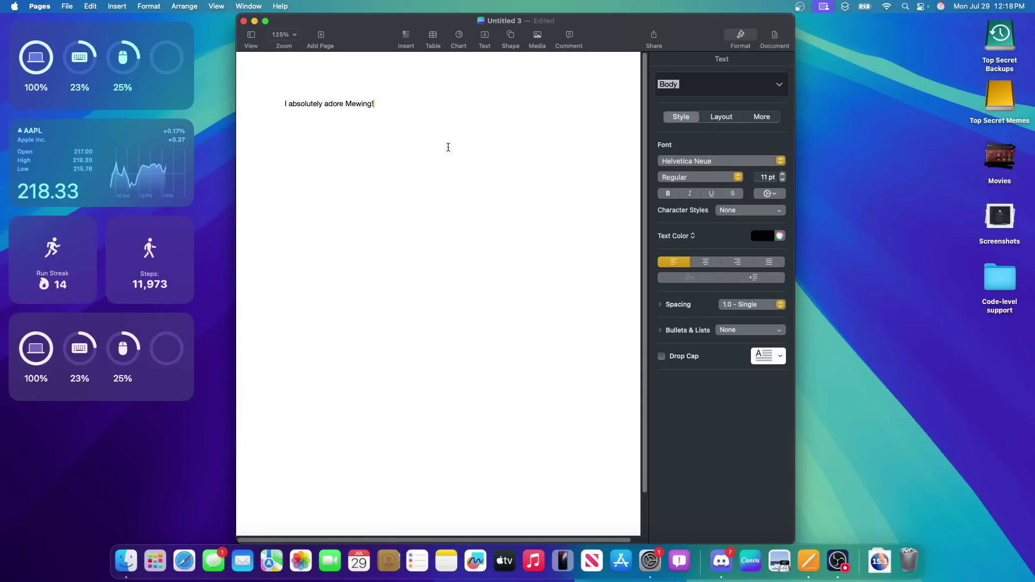
pyautogui.moveTo(448, 147); pyautogui.dragTo(236, 94)
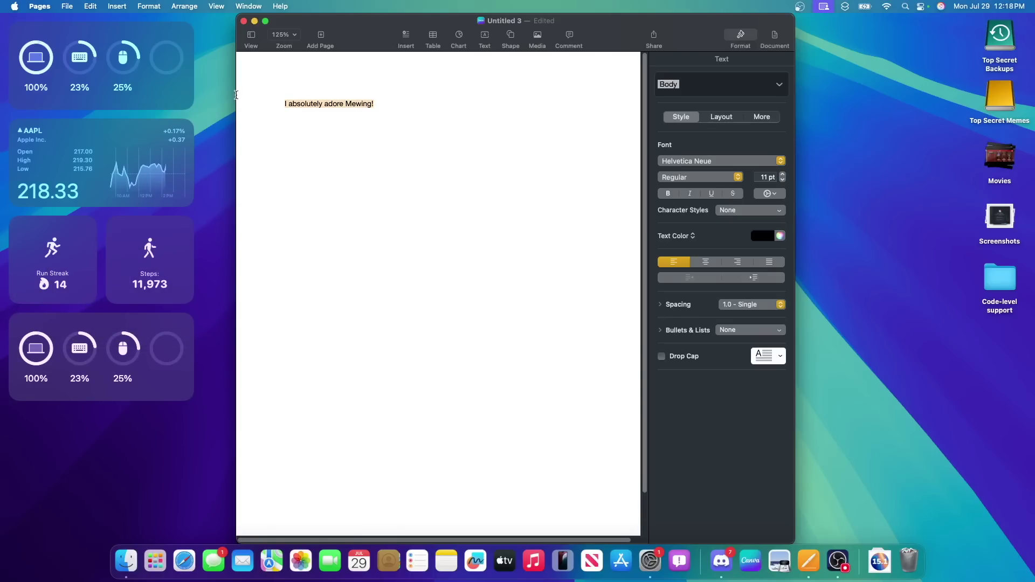
# Step: Run Writing Tools Proofread on the selected line, then dismiss the result
pyautogui.rightClick(356, 107)
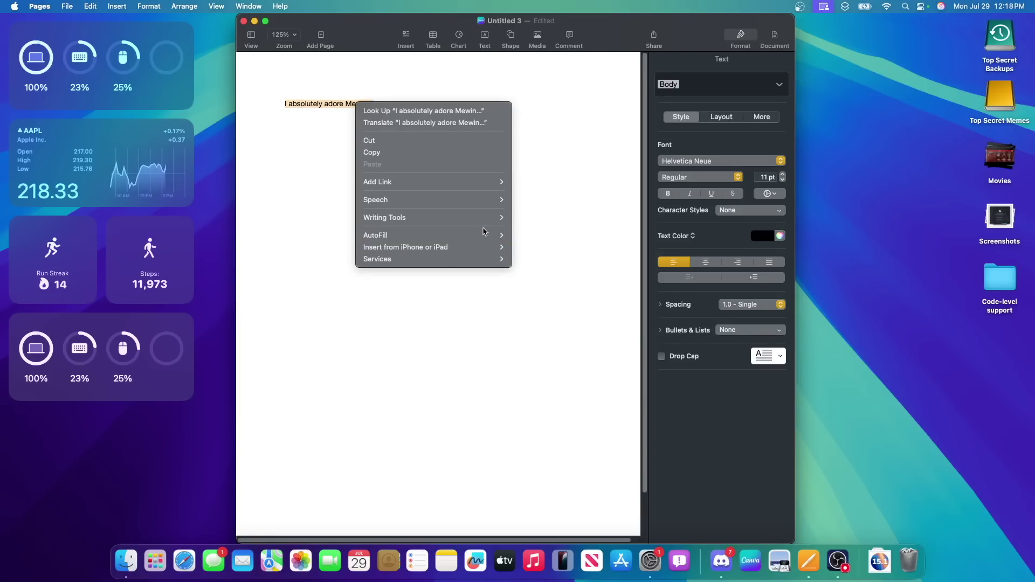
pyautogui.moveTo(478, 220)
pyautogui.click(544, 234)
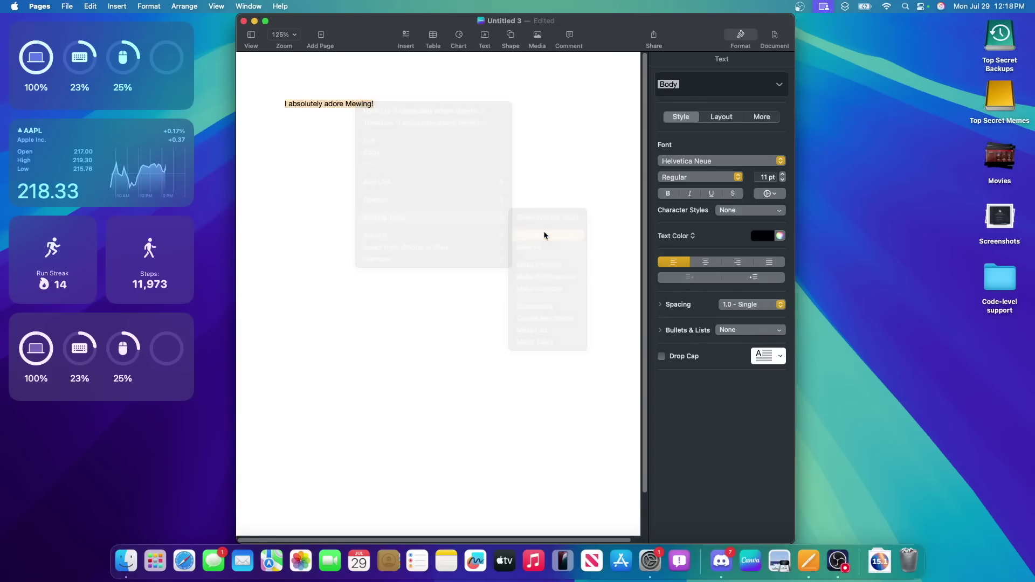
pyautogui.rightClick(337, 112)
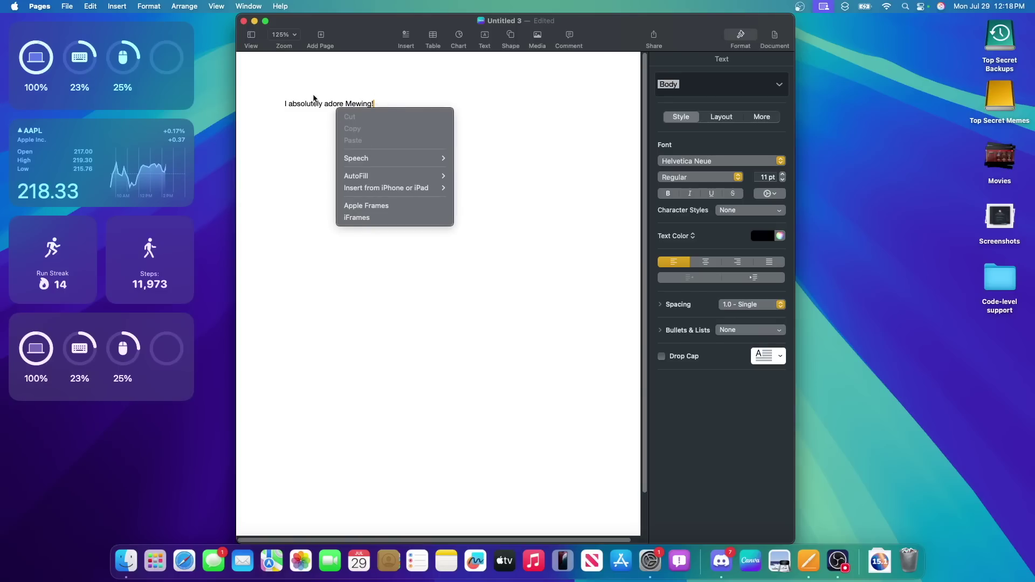
# Step: Apply Writing Tools Professional: 'I wholeheartedly embrace the practice of Mewing.'
pyautogui.rightClick(314, 98)
pyautogui.moveTo(369, 217)
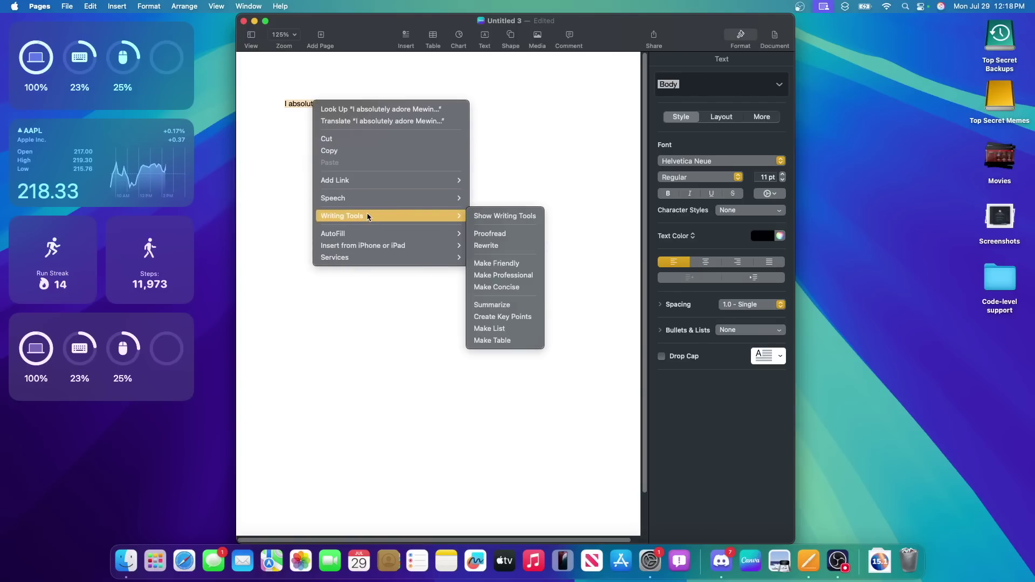
pyautogui.click(497, 275)
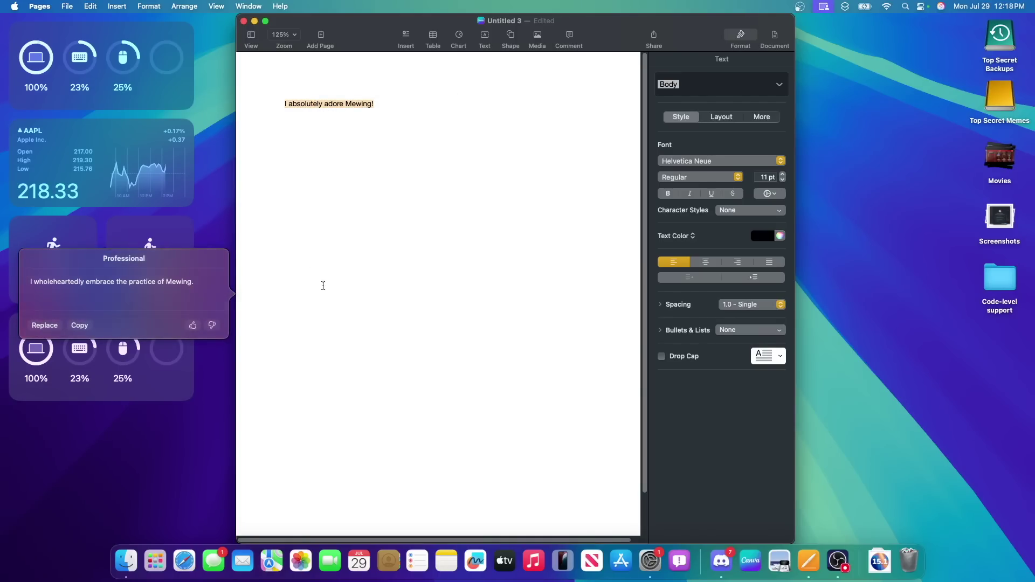
pyautogui.click(45, 325)
# Step: Reselect the whole Mewing sentence and bring up its context menu for Writing Tools
pyautogui.moveTo(330, 106); pyautogui.dragTo(479, 104)
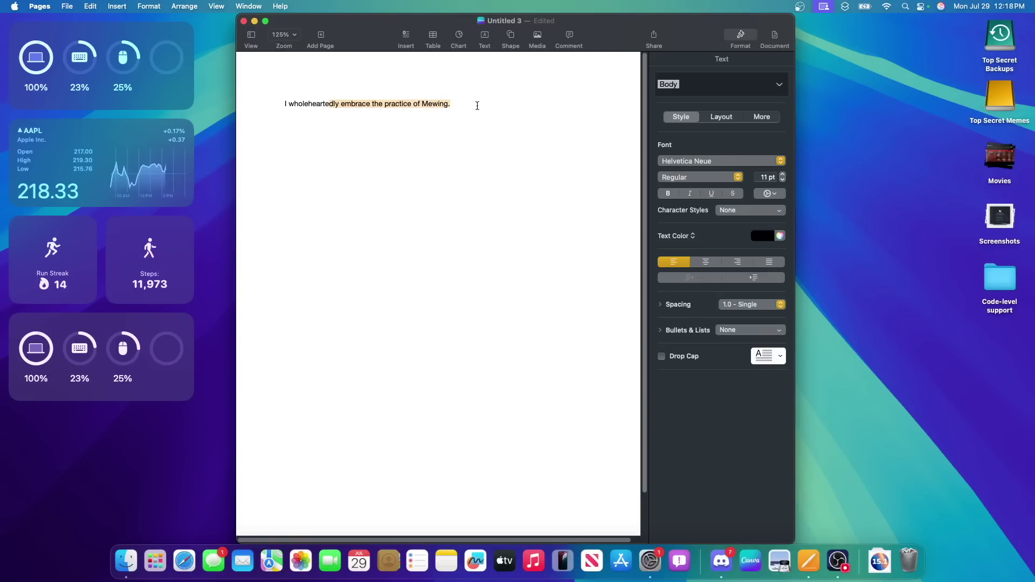
pyautogui.click(479, 104)
pyautogui.tripleClick(479, 104)
pyautogui.rightClick(379, 108)
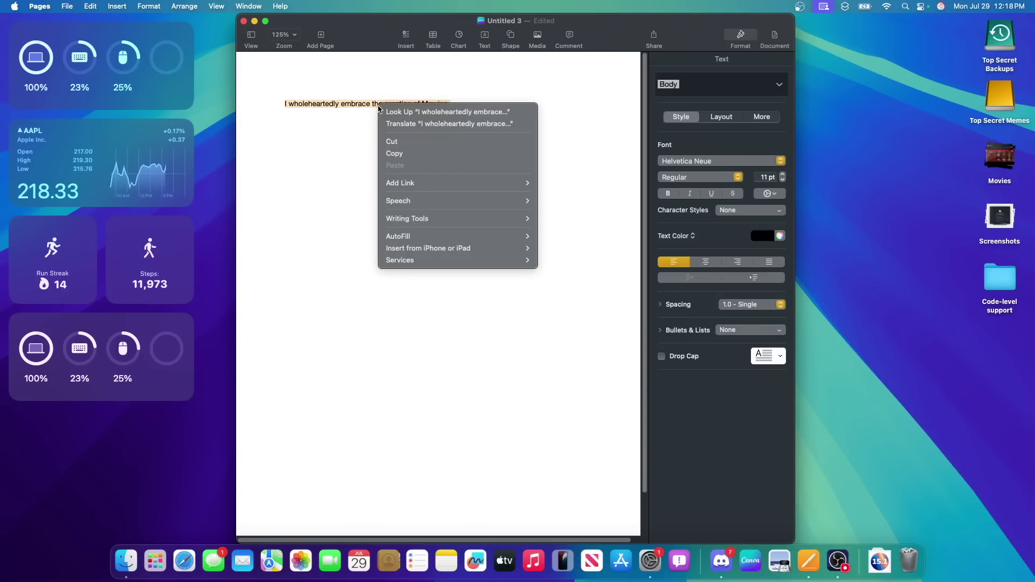
pyautogui.press('Escape')
pyautogui.click(442, 104)
pyautogui.doubleClick(436, 104)
pyautogui.doubleClick(381, 103)
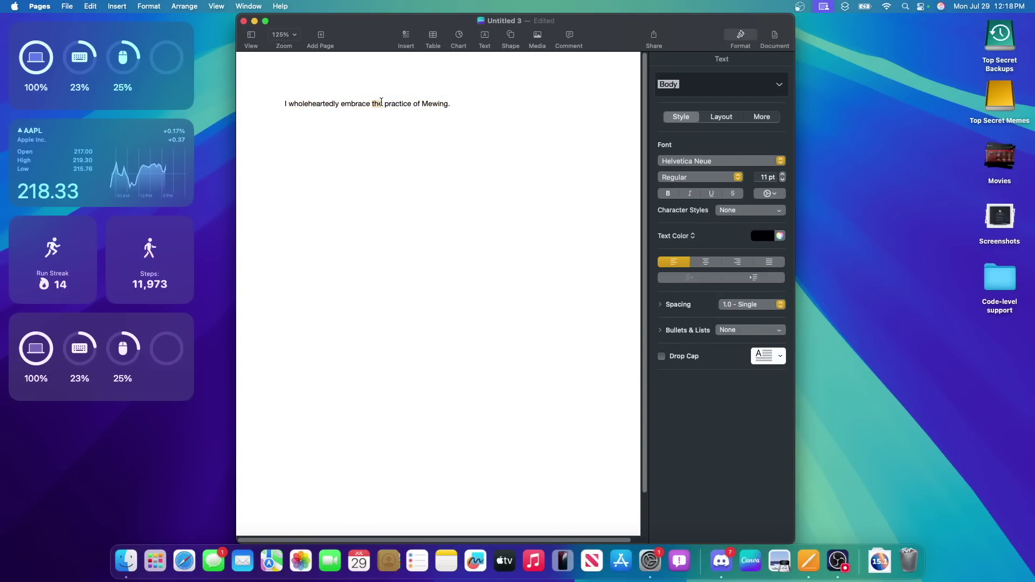
pyautogui.tripleClick(381, 103)
pyautogui.rightClick(381, 103)
# Step: Try summarizing the Mewing sentence, then dismiss the Writing Tools unavailable alert
pyautogui.moveTo(426, 214)
pyautogui.click(577, 303)
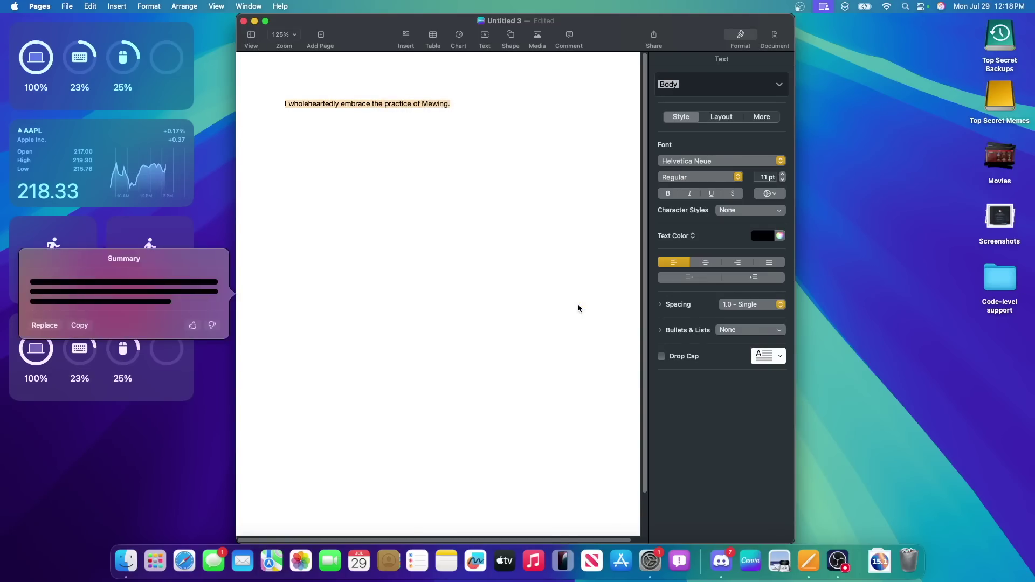
pyautogui.click(547, 324)
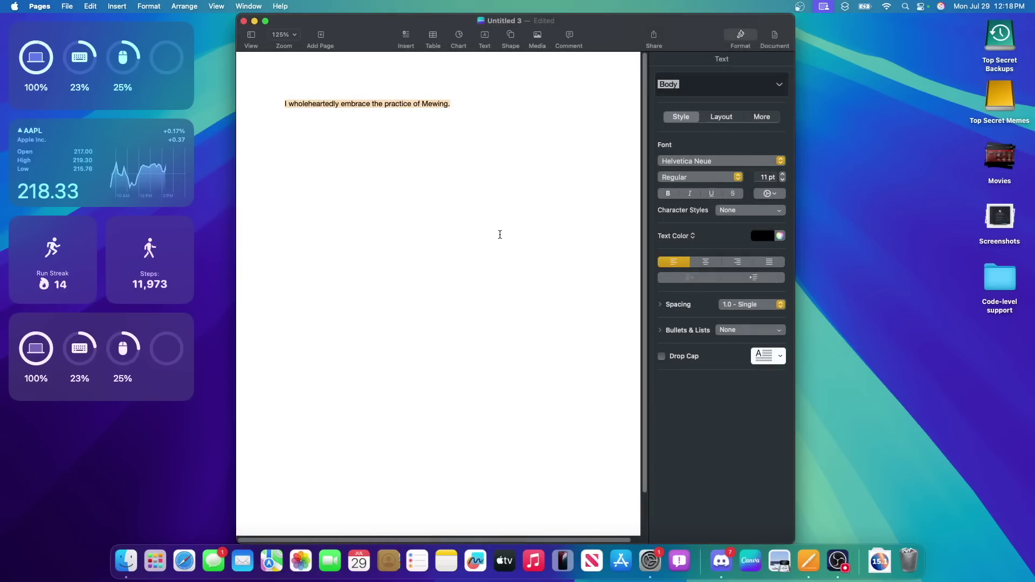
# Step: Use Make List to turn the sentence into the bullet 'I wholeheartedly embrace the practice of Mewing.'
pyautogui.rightClick(394, 103)
pyautogui.click(367, 106)
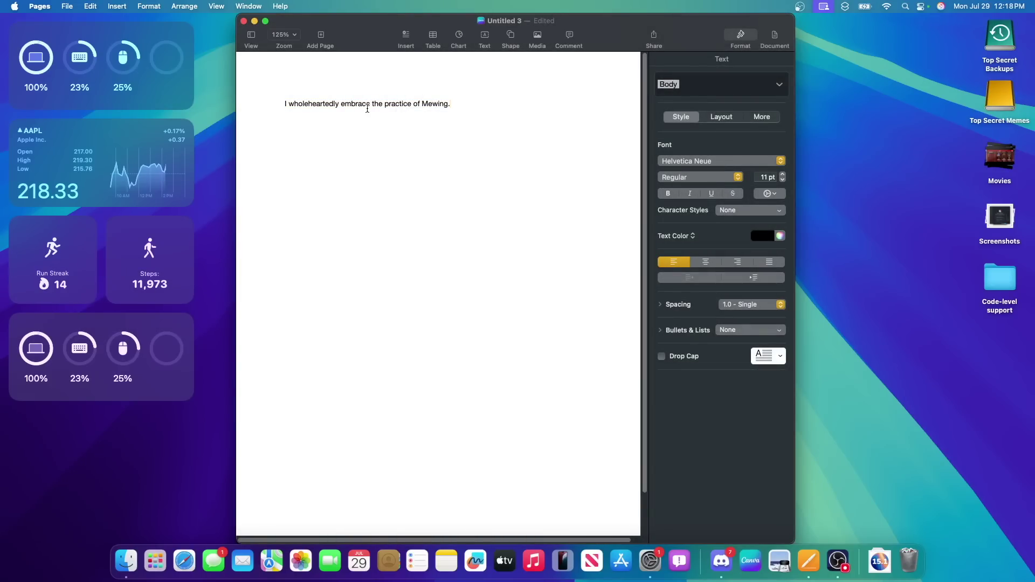
pyautogui.rightClick(368, 106)
pyautogui.moveTo(426, 215)
pyautogui.click(584, 331)
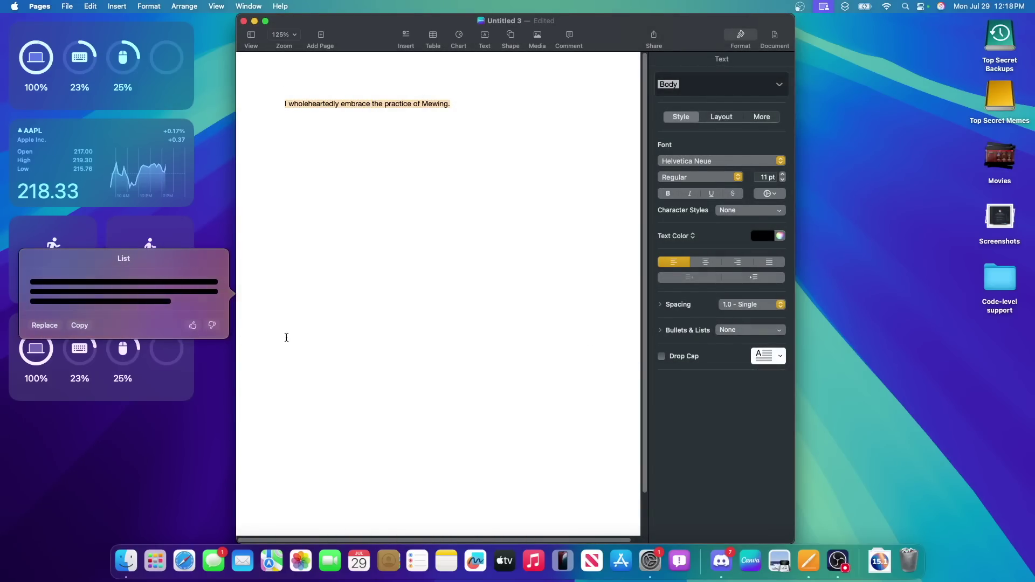
pyautogui.click(44, 325)
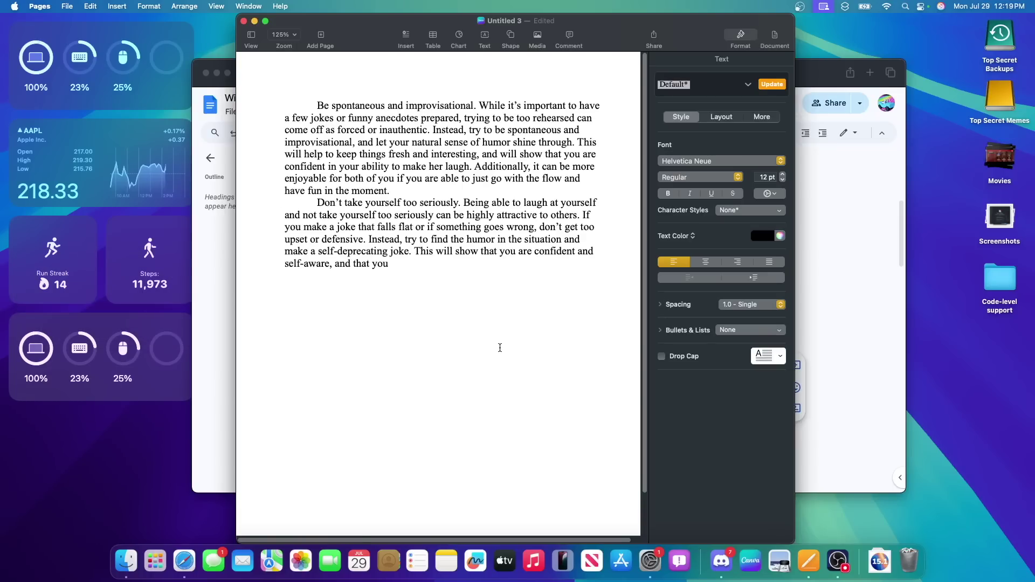
# Step: Replace both selected paragraphs with Create Key Points bullets, then undo to restore them
pyautogui.moveTo(499, 347); pyautogui.dragTo(208, 52)
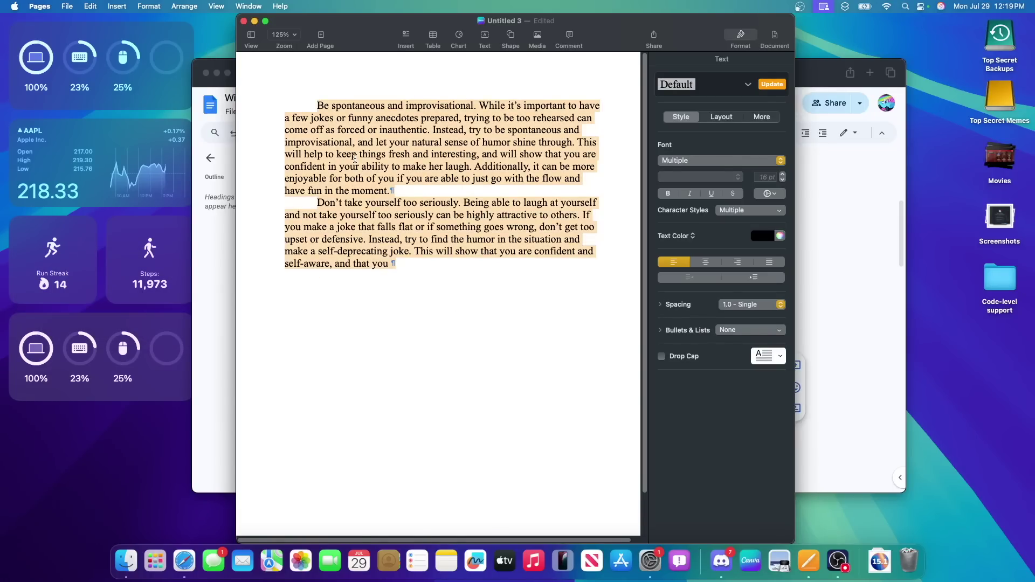
pyautogui.rightClick(399, 161)
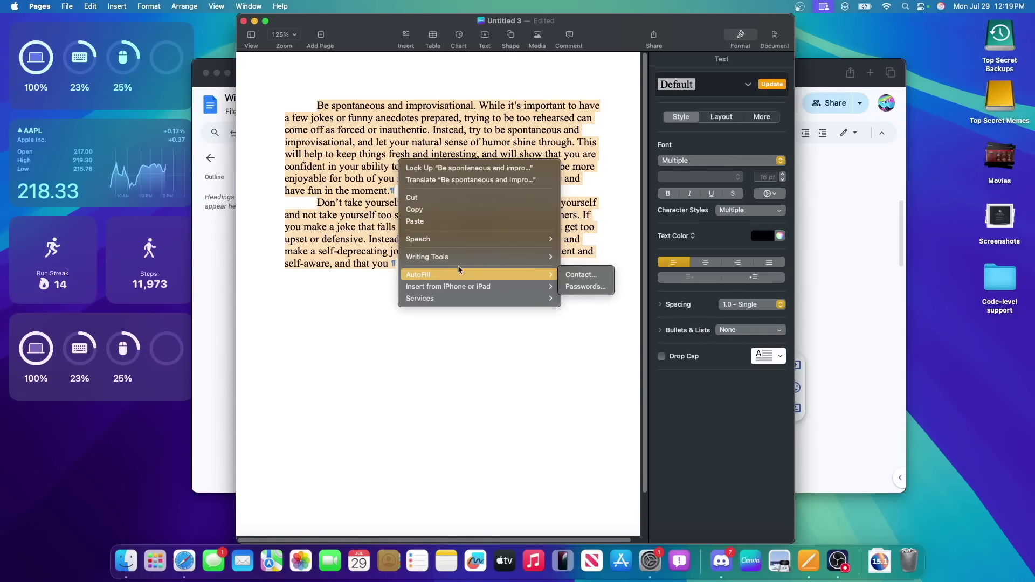
pyautogui.moveTo(452, 255)
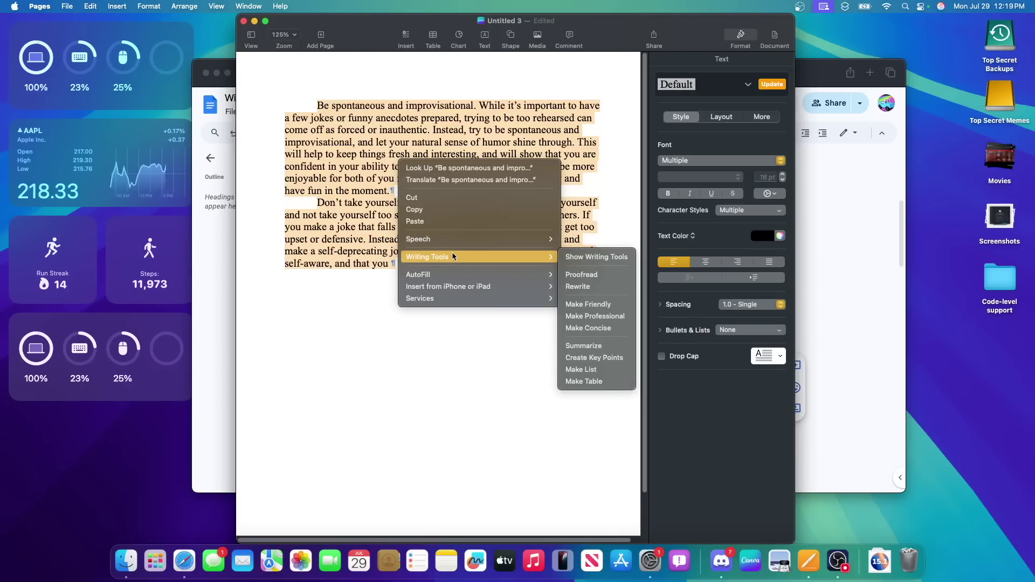
pyautogui.click(604, 358)
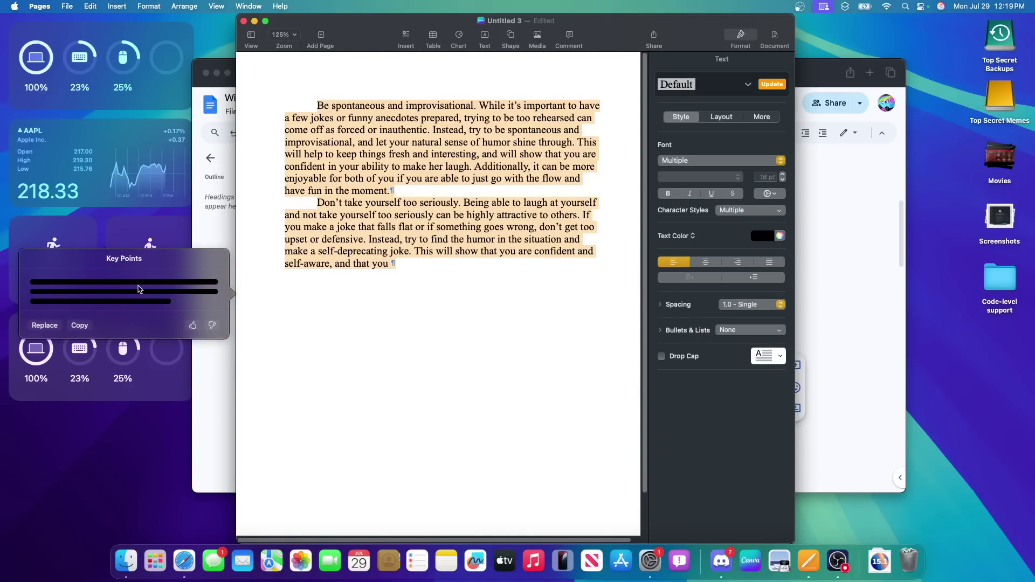
pyautogui.click(37, 456)
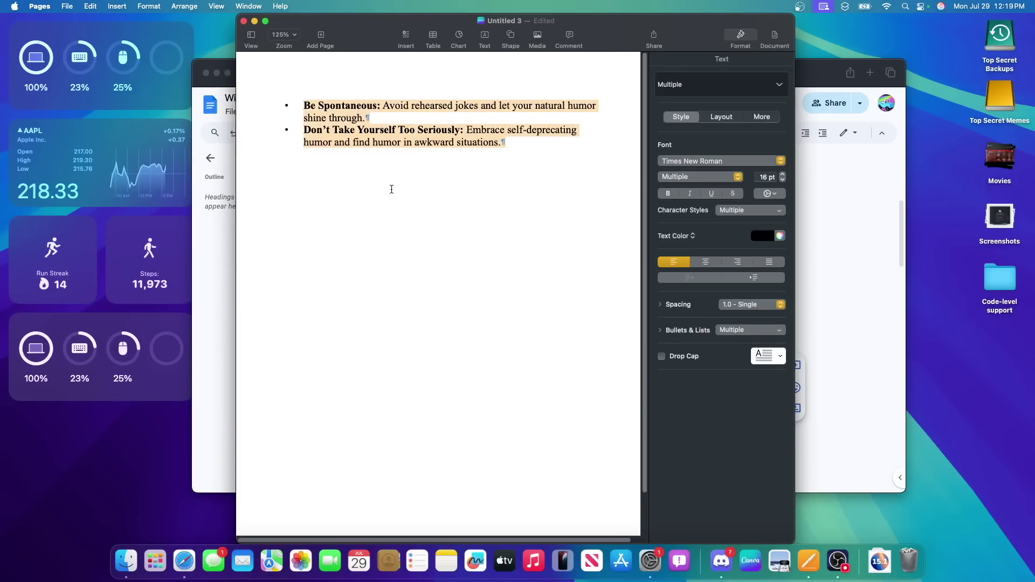
pyautogui.press('super+z')
# Step: Replace the two paragraphs with a Make List bulleted version
pyautogui.rightClick(361, 174)
pyautogui.moveTo(404, 272)
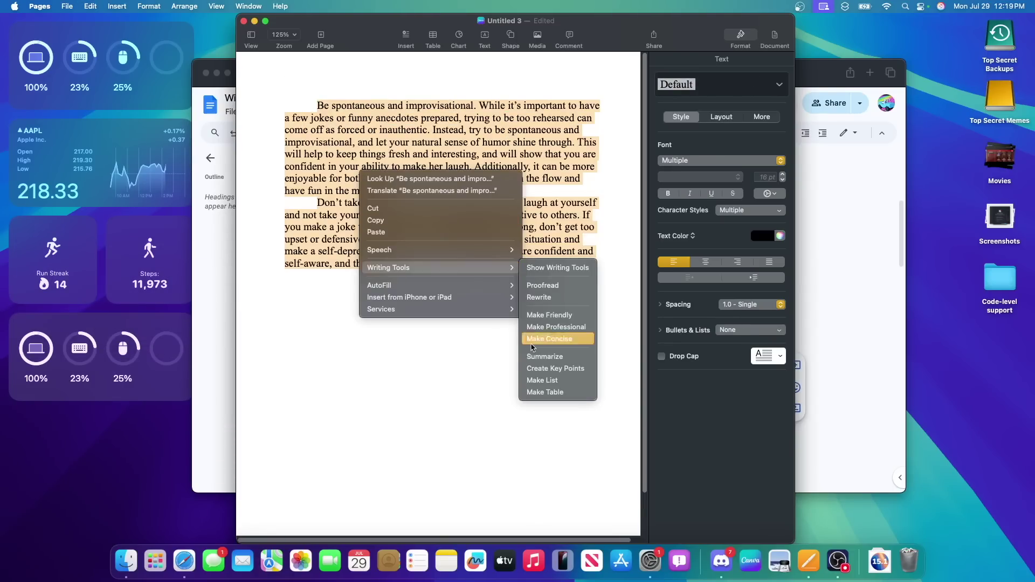
pyautogui.click(561, 380)
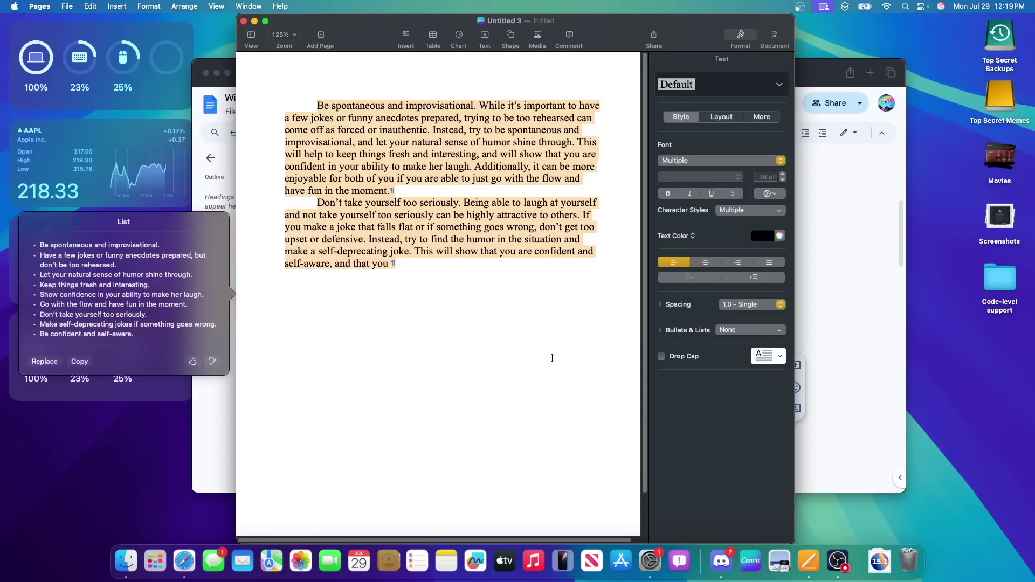
pyautogui.click(45, 362)
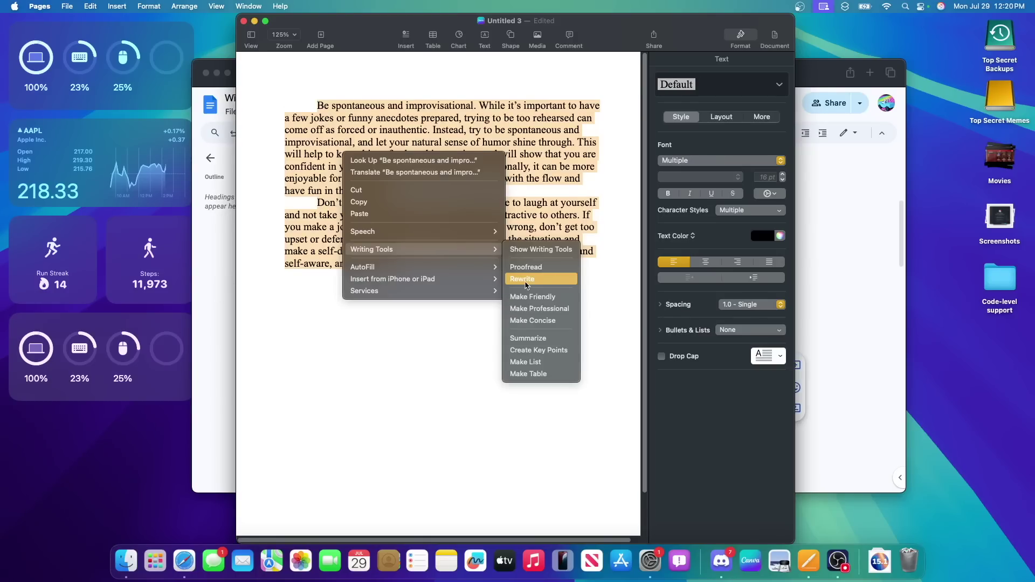
# Step: Replace the paragraphs with the Rewrite version, e.g. 'Humility and self-deprecation can be incredibly attractive qualities.'
pyautogui.click(525, 281)
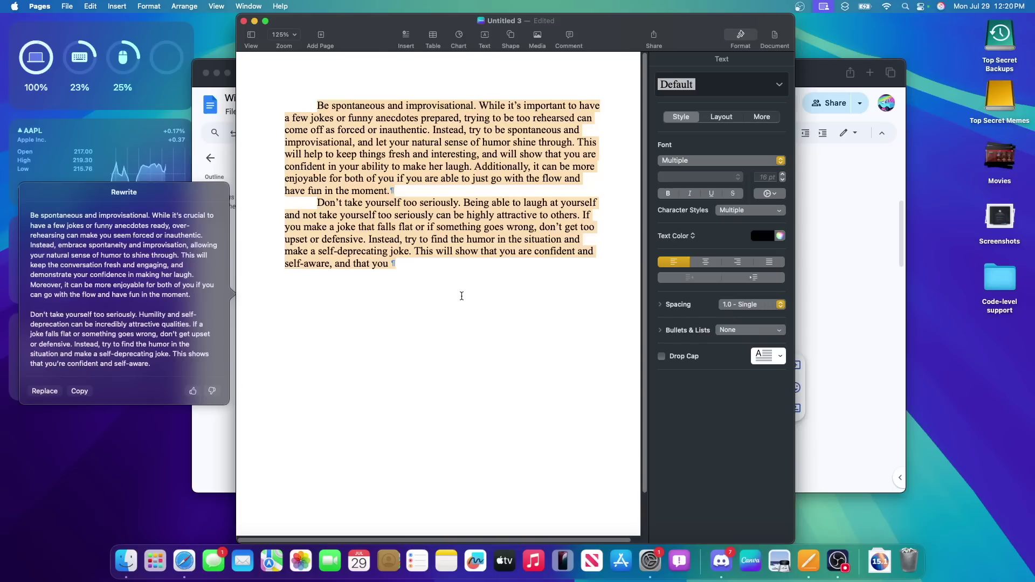
pyautogui.click(45, 391)
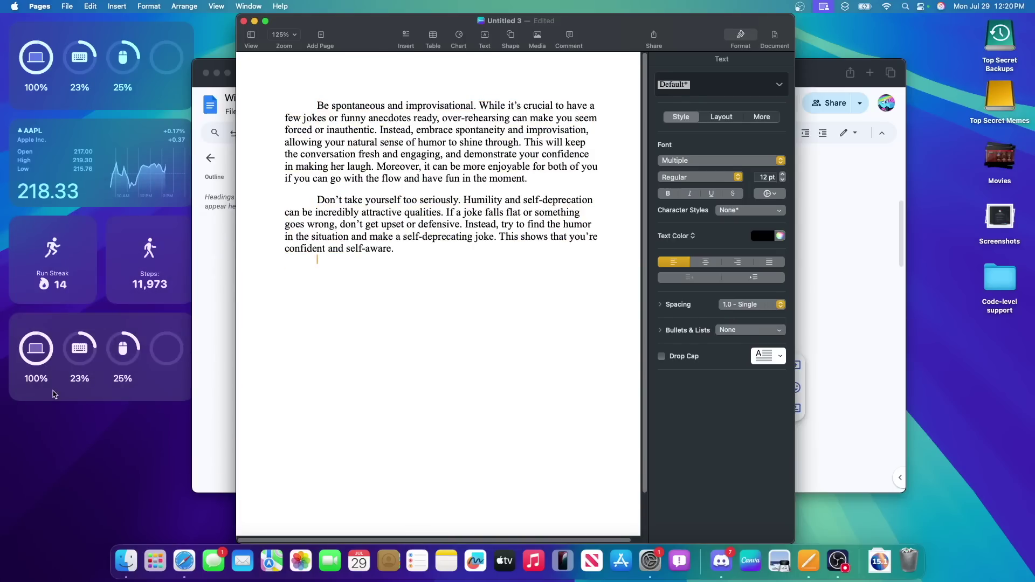
pyautogui.press('super+a')
# Step: Apply Make Concise, giving e.g. 'Humility and self-deprecation are attractive qualities.', then reselect all text
pyautogui.rightClick(372, 142)
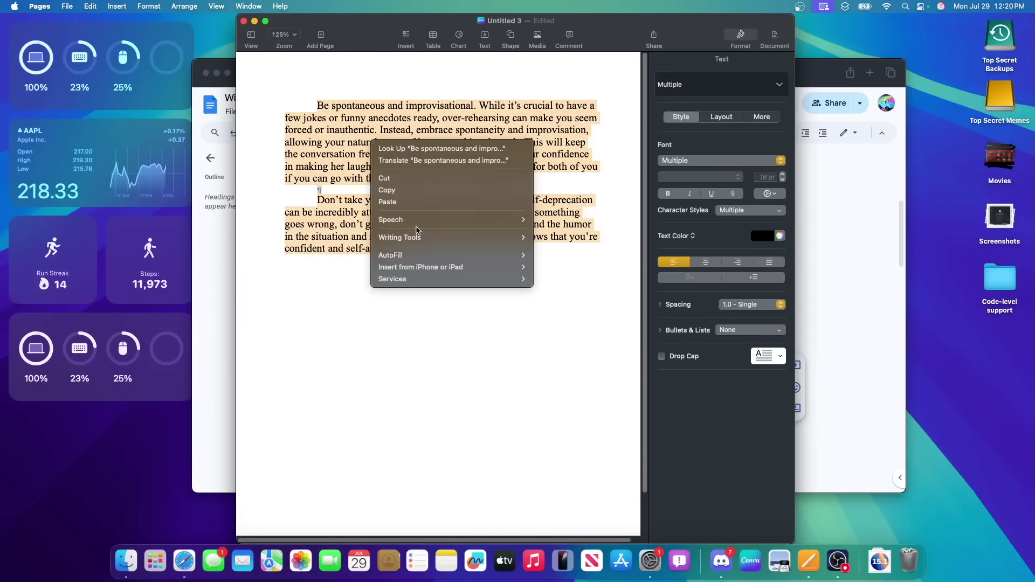
pyautogui.click(591, 309)
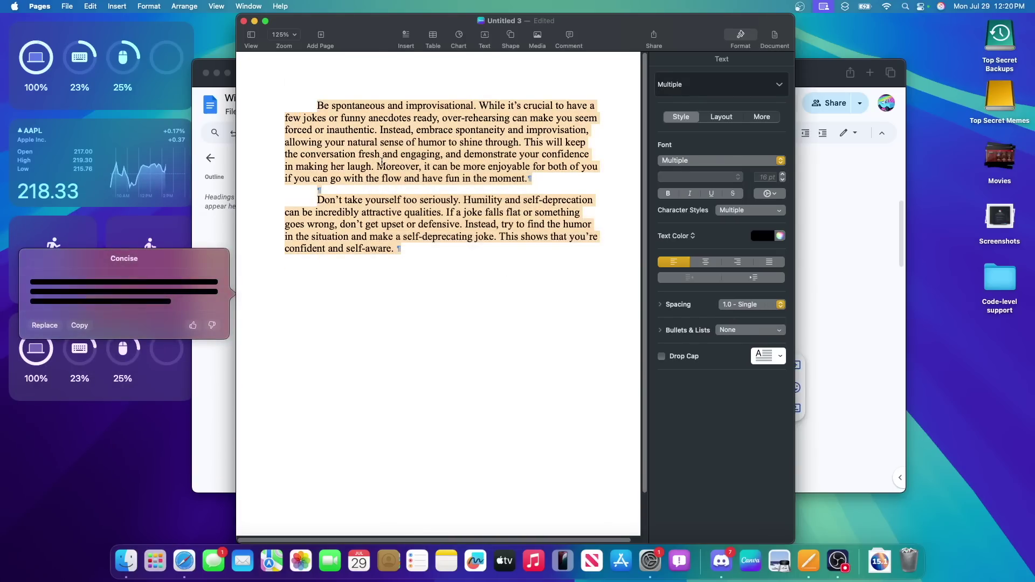
pyautogui.press('super+a')
pyautogui.click(500, 339)
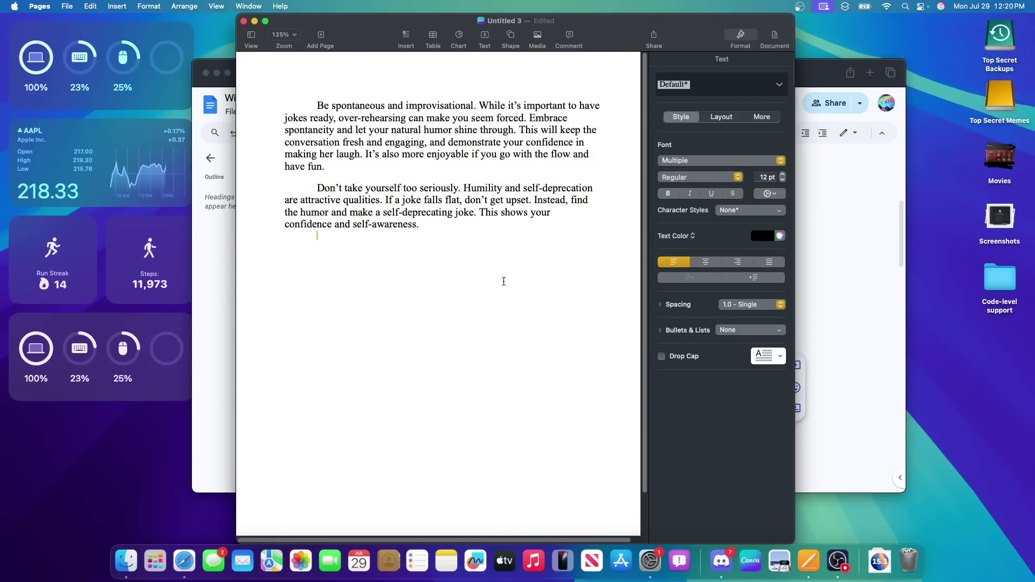
pyautogui.press('super+a')
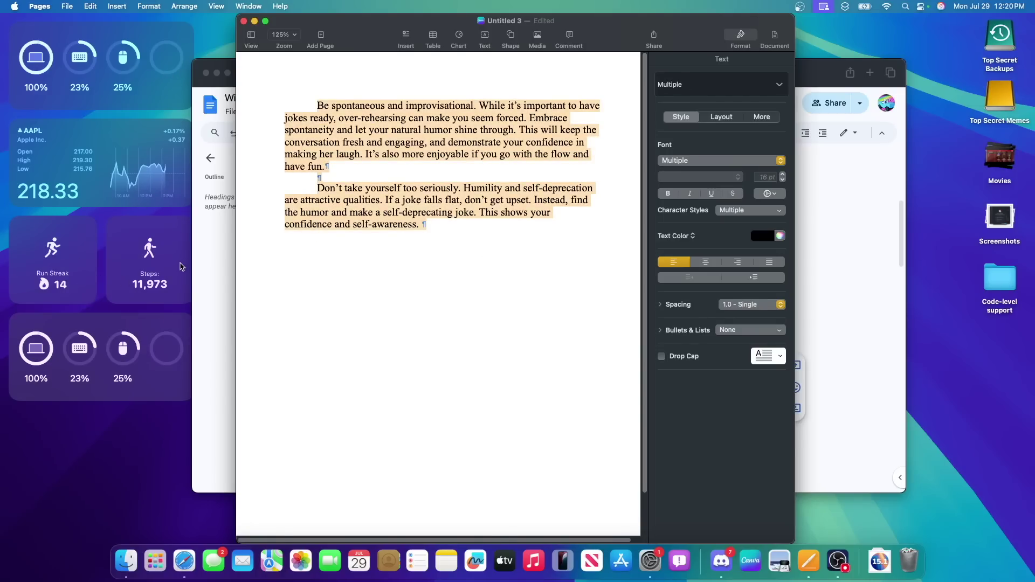